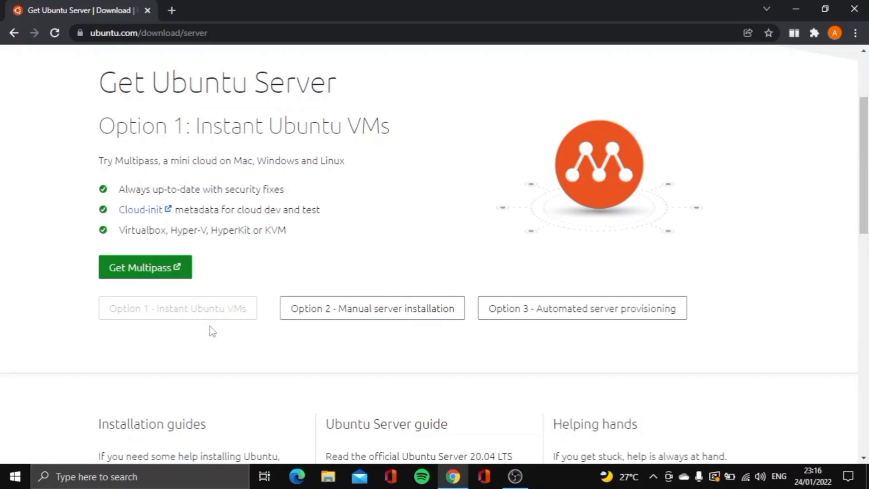
Show Option 2: Manual server installation, scrolling to the Ubuntu Server 20.04.3 LTS download
{"action": "left_click", "coordinate": [354, 313]}
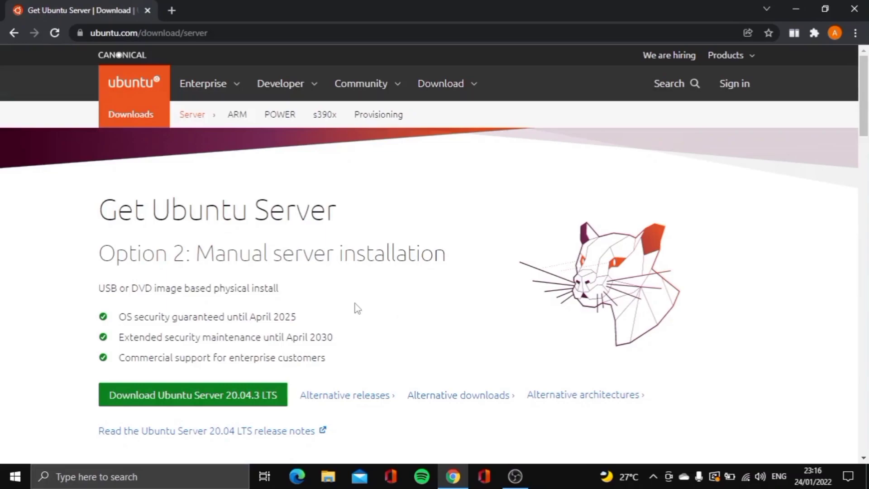
{"action": "scroll", "coordinate": [354, 307], "scroll_direction": "down", "scroll_amount": 3}
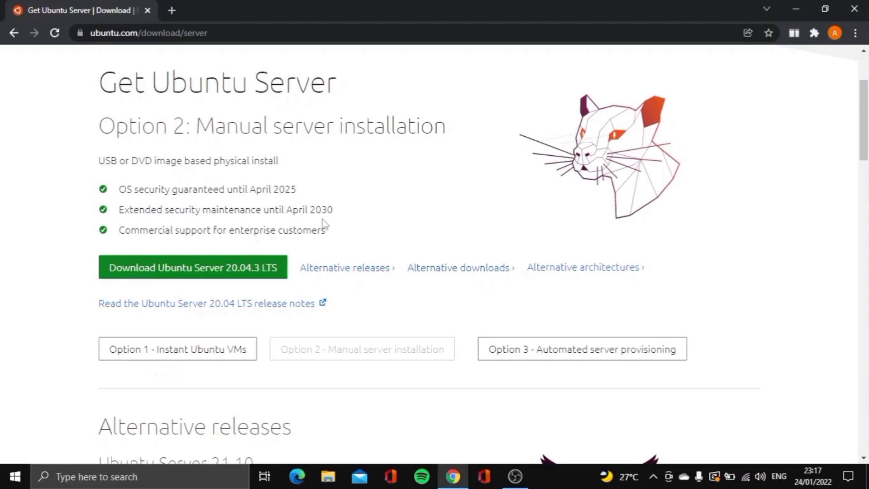
Download Ubuntu Server 20.04.3 LTS, launch VirtualBox and start a new VM named 2132018
{"action": "left_click", "coordinate": [197, 273]}
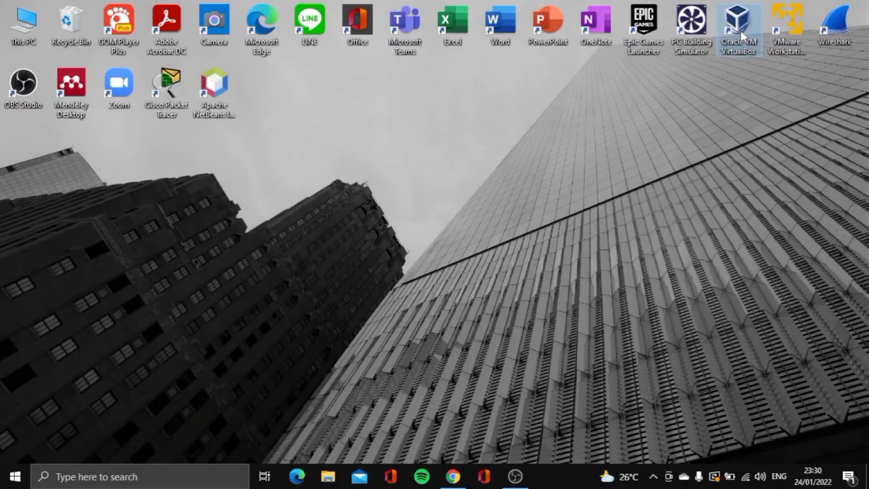
{"action": "double_click", "coordinate": [738, 27]}
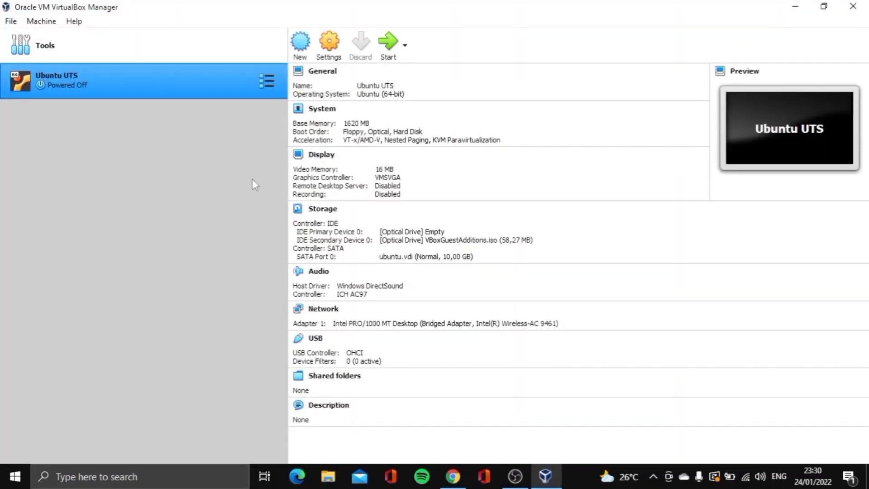
{"action": "left_click", "coordinate": [300, 45]}
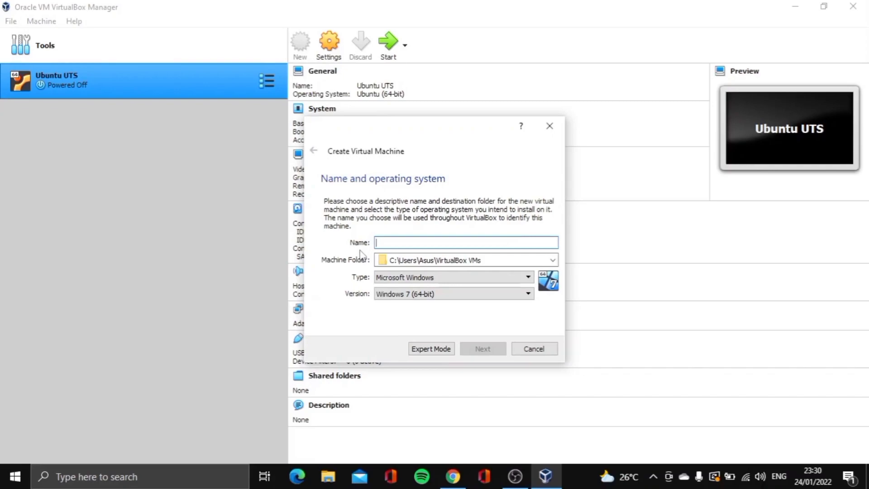
{"action": "type", "text": "2132018"}
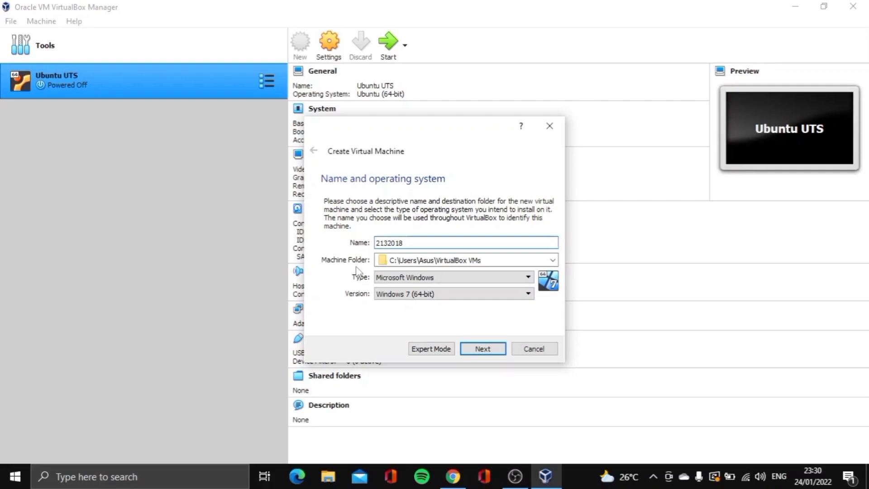
Set the VM type to Linux and version to Ubuntu (64-bit), advancing to memory size
{"action": "left_click", "coordinate": [390, 281]}
{"action": "left_click", "coordinate": [398, 296]}
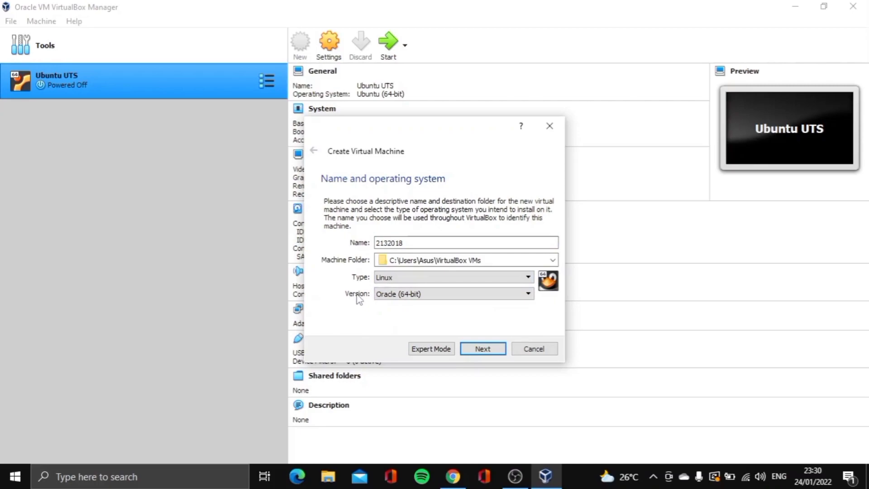
{"action": "left_click", "coordinate": [398, 295]}
{"action": "scroll", "coordinate": [409, 357], "scroll_direction": "down", "scroll_amount": 3}
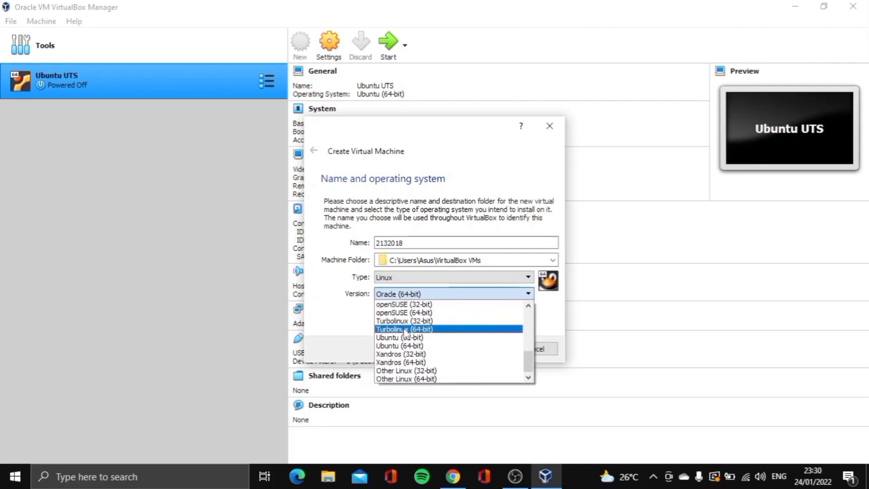
{"action": "left_click", "coordinate": [432, 345]}
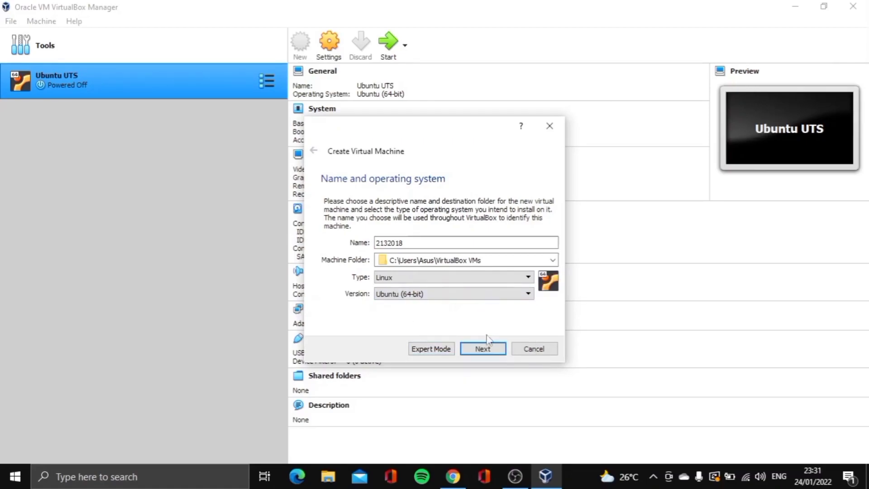
{"action": "left_click", "coordinate": [494, 351]}
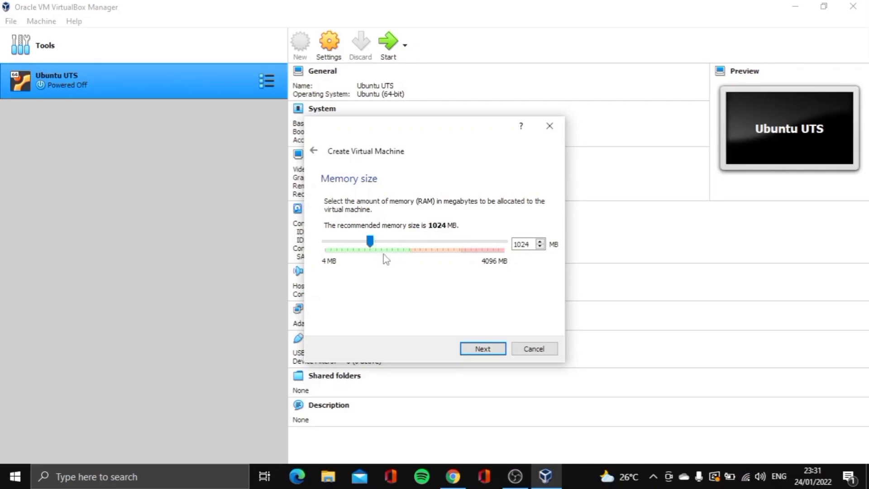
Keep 1024 MB memory and create a new dynamically allocated 10,00 GB VDI hard disk
{"action": "left_click", "coordinate": [488, 351]}
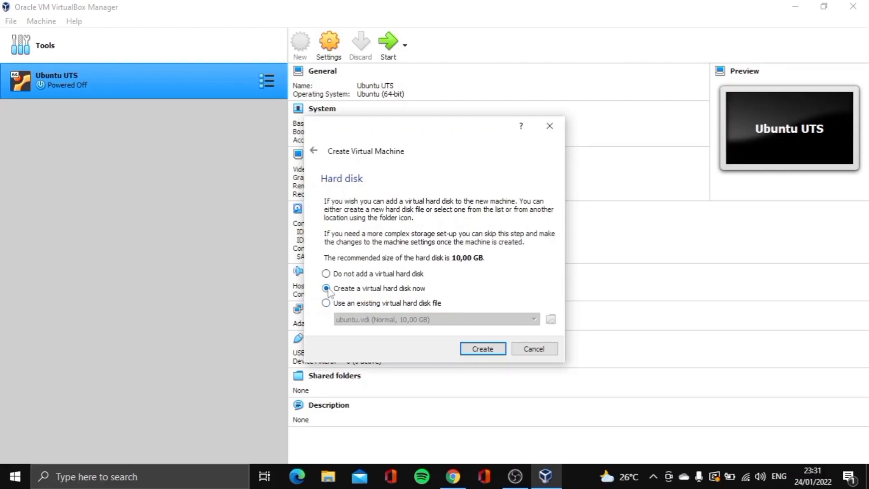
{"action": "left_click", "coordinate": [482, 349]}
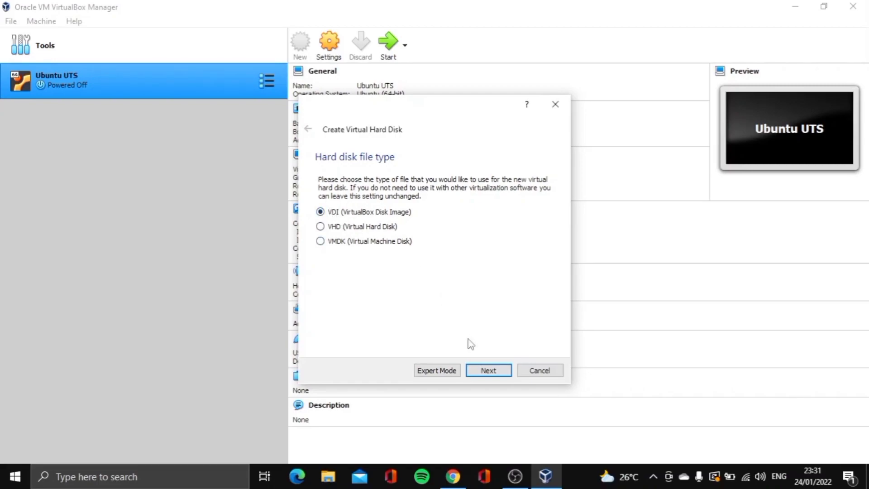
{"action": "left_click", "coordinate": [500, 371]}
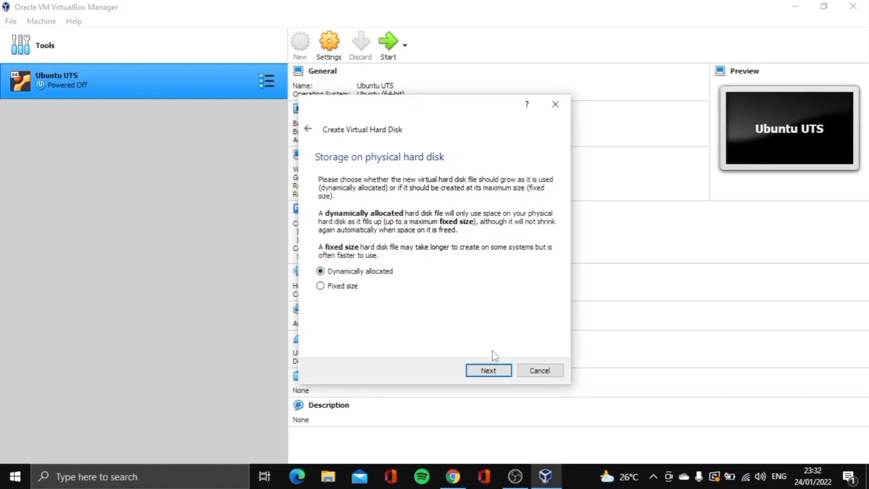
{"action": "left_click", "coordinate": [496, 369]}
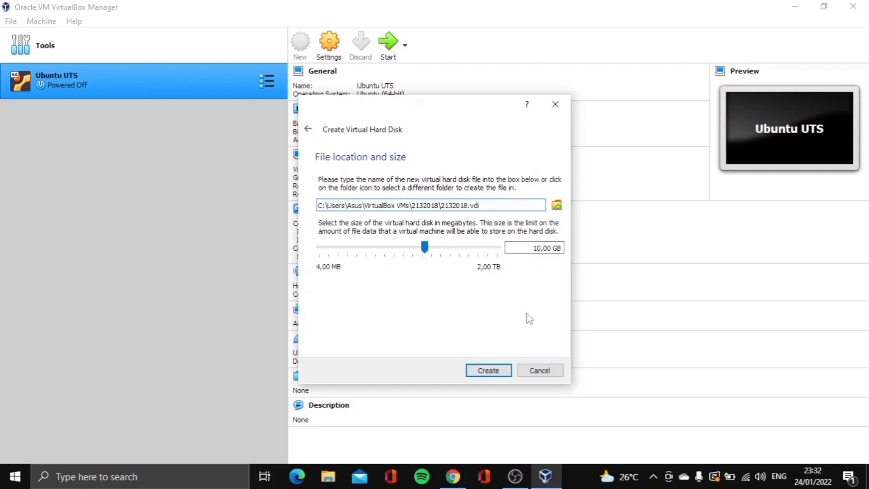
{"action": "left_click", "coordinate": [488, 370]}
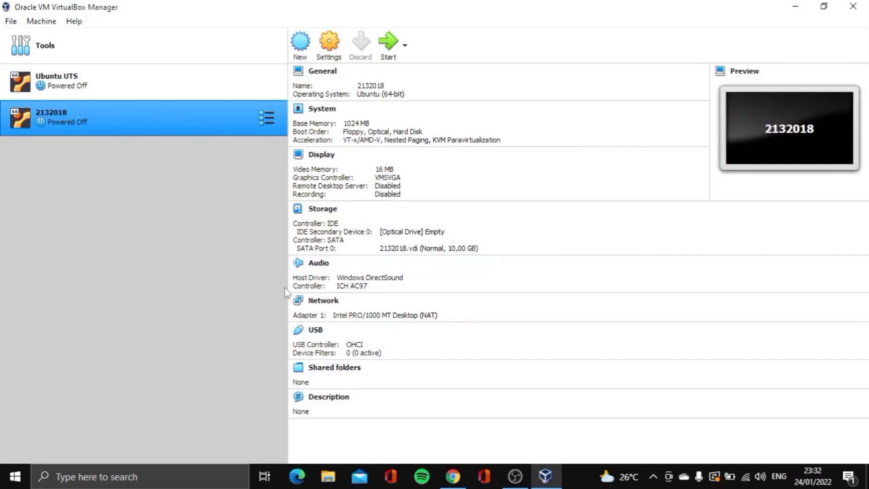
Review the machine's General settings: Advanced (shared clipboard kept disabled), Description and Disk Encryption
{"action": "left_click", "coordinate": [333, 52]}
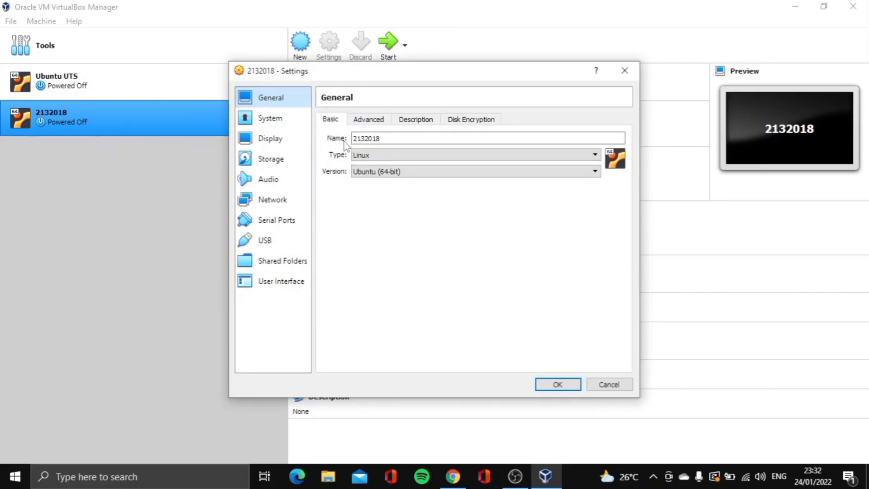
{"action": "left_click", "coordinate": [367, 120]}
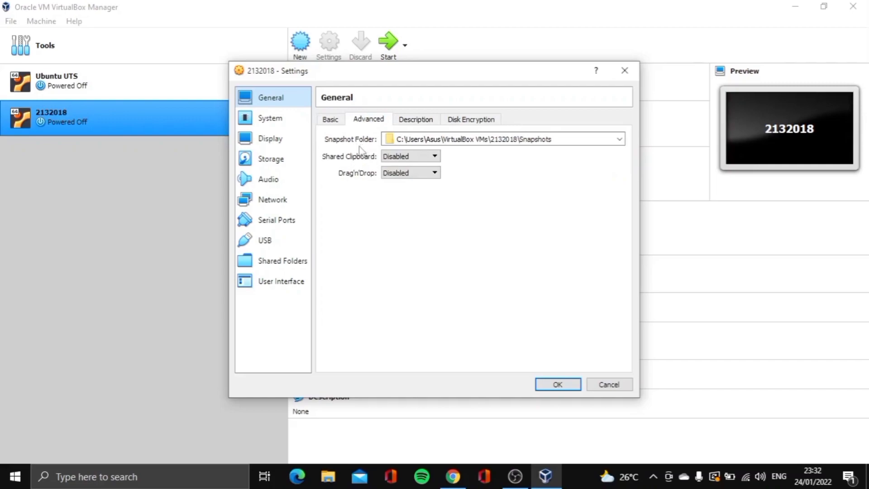
{"action": "left_click", "coordinate": [403, 162]}
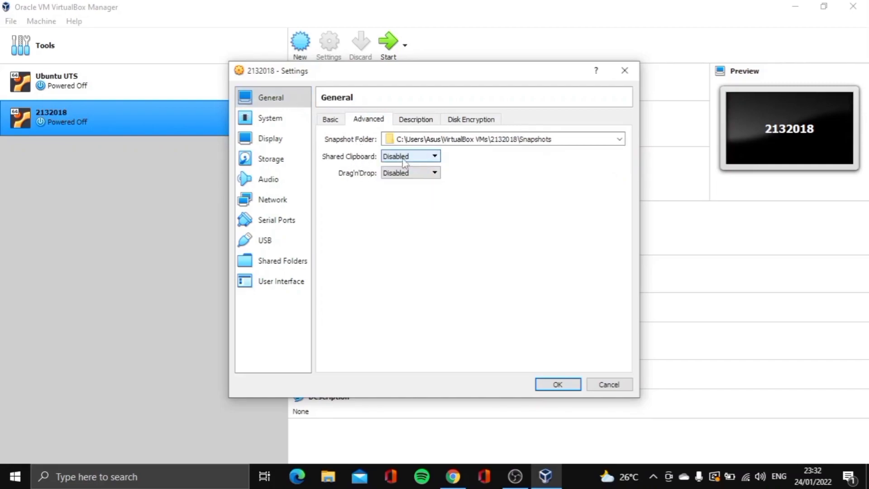
{"action": "left_click", "coordinate": [410, 172]}
{"action": "left_click", "coordinate": [393, 182]}
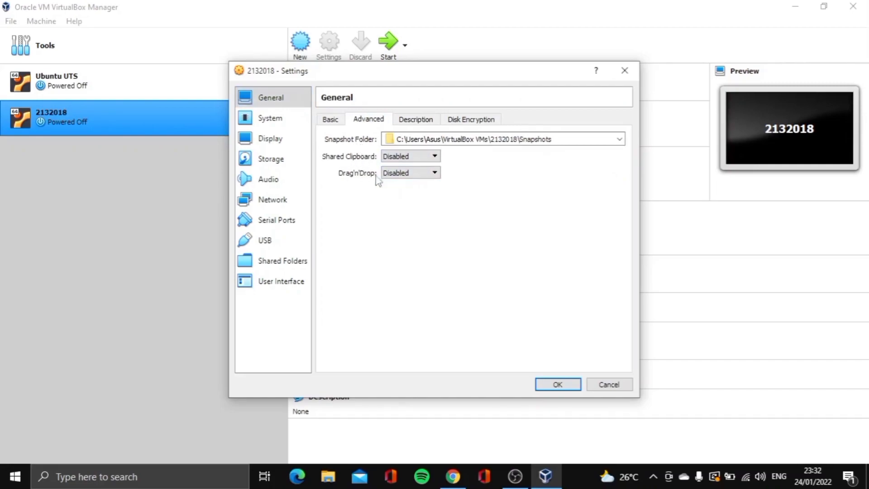
{"action": "left_click", "coordinate": [415, 122]}
{"action": "left_click", "coordinate": [454, 124]}
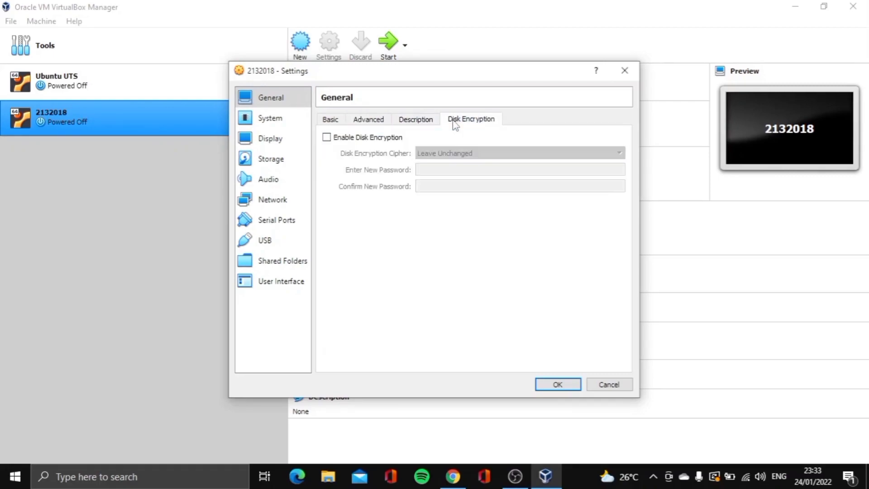
Review the System motherboard and processor settings, then move to the Storage page
{"action": "left_click", "coordinate": [291, 127]}
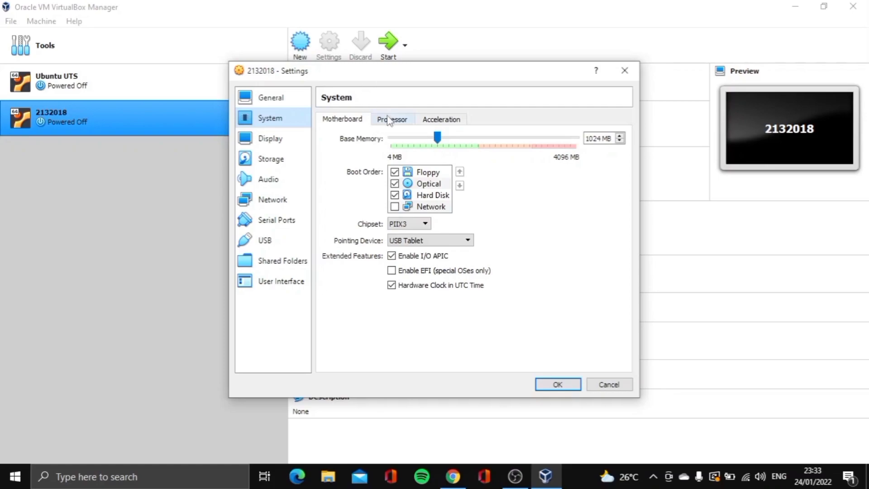
{"action": "left_click", "coordinate": [390, 119]}
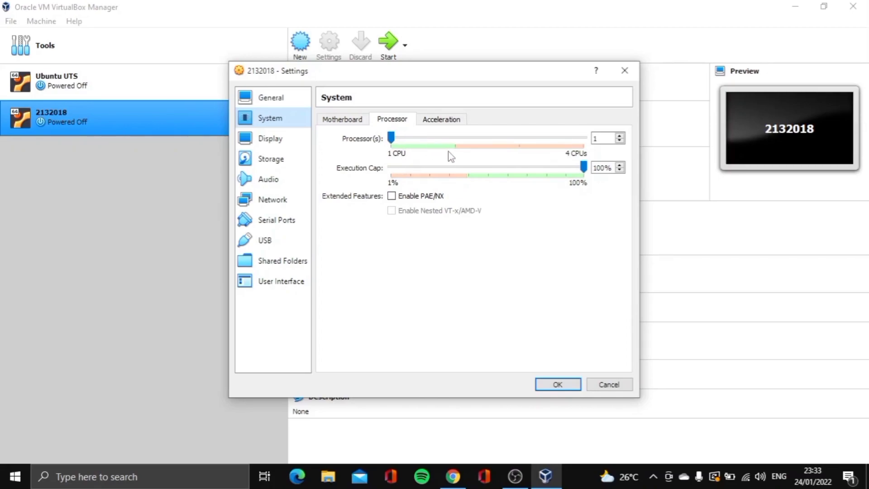
{"action": "left_click", "coordinate": [293, 168]}
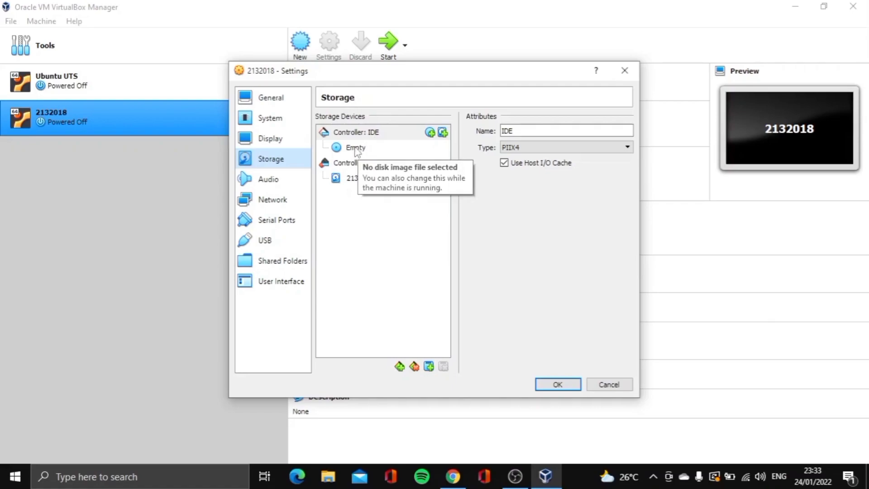
Attach ubuntu-20.04.3-live-server-amd64.iso from Downloads to the empty IDE optical drive
{"action": "left_click", "coordinate": [355, 149]}
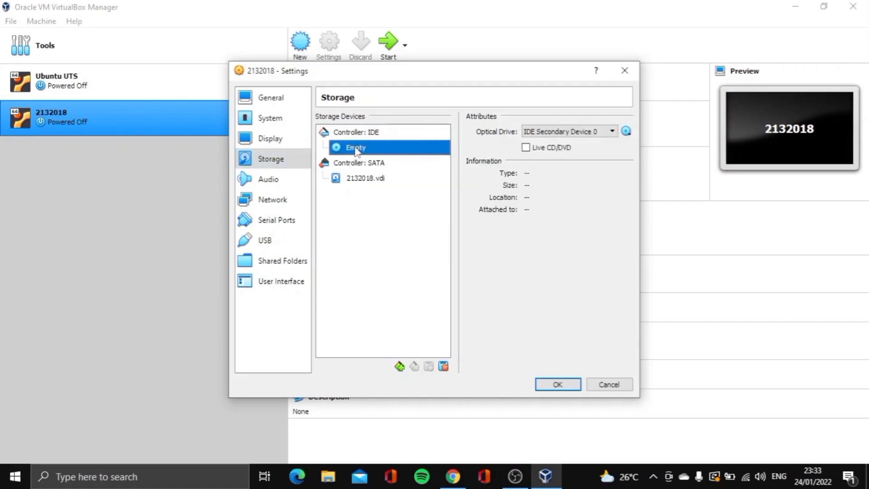
{"action": "left_click", "coordinate": [626, 132]}
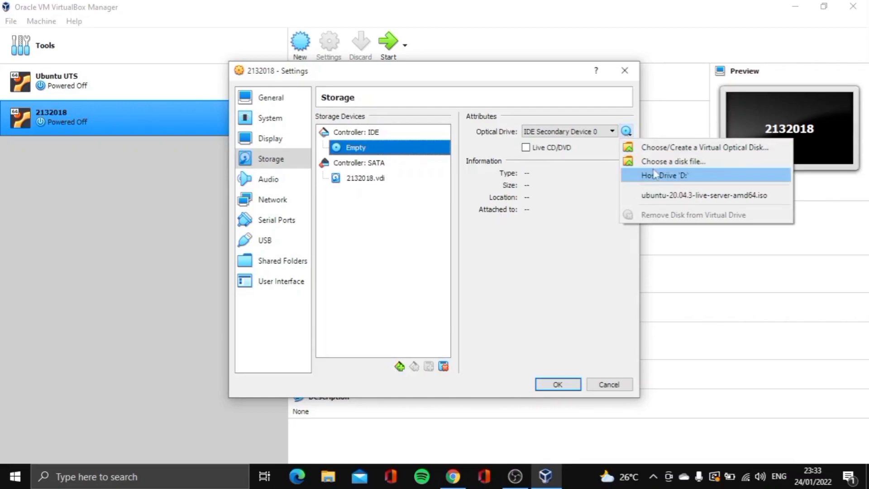
{"action": "left_click", "coordinate": [663, 162]}
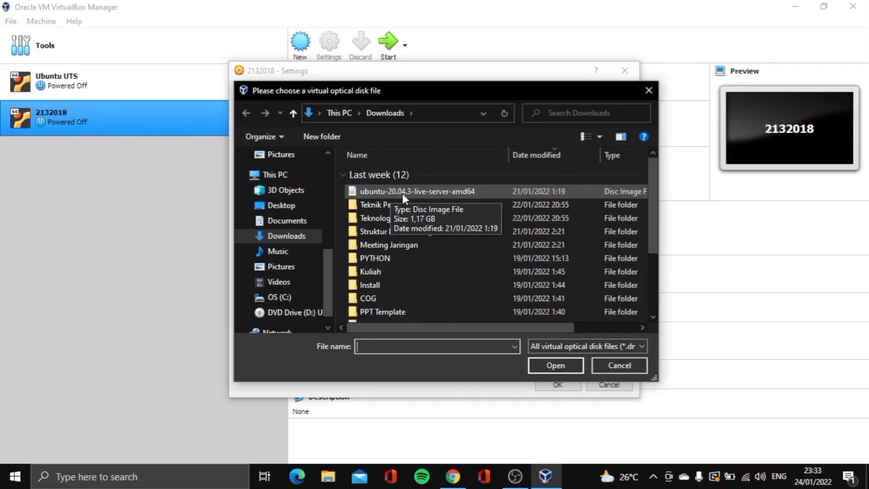
{"action": "left_click", "coordinate": [402, 192]}
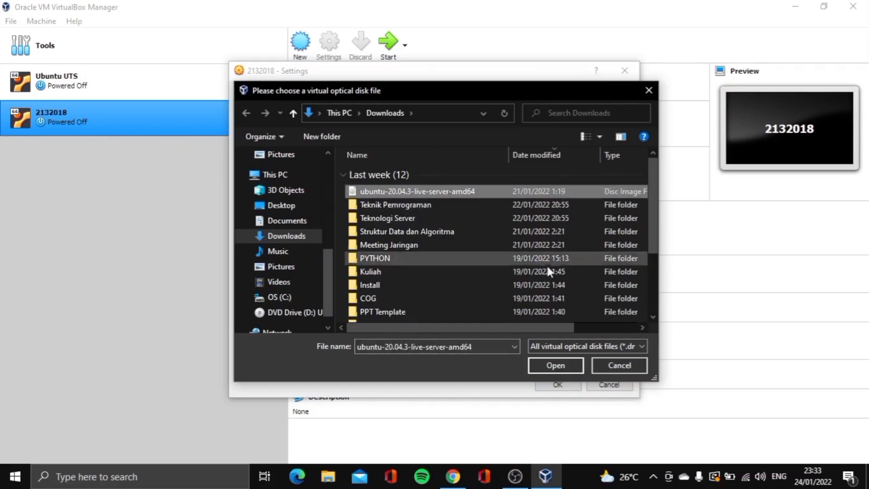
{"action": "left_click", "coordinate": [573, 362]}
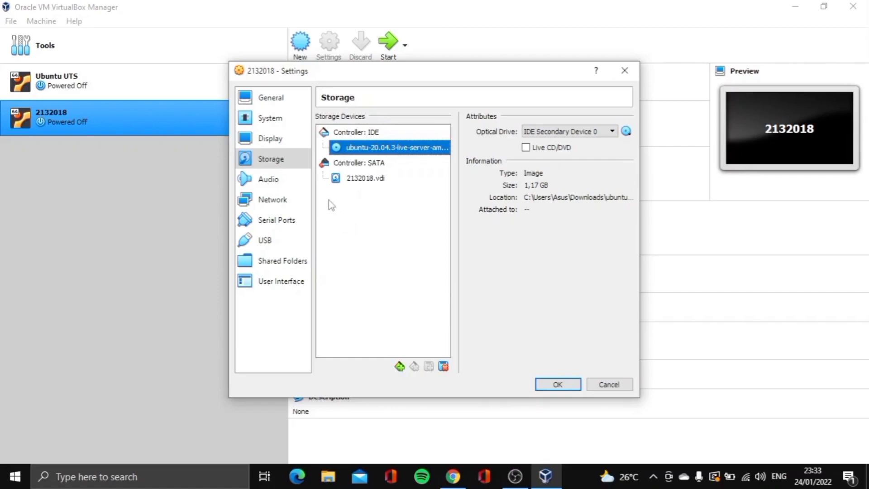
Keep Adapter 1 on NAT, enable Adapter 2 as a Host-only Adapter, and save the settings
{"action": "left_click", "coordinate": [274, 199]}
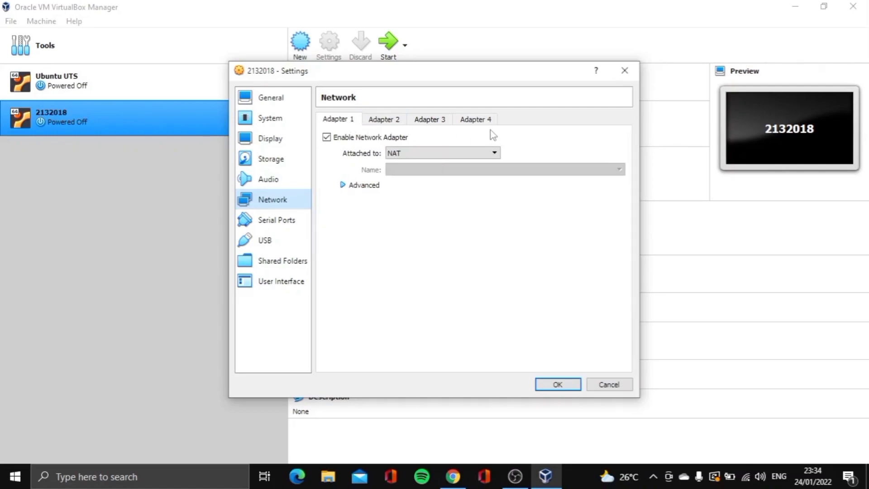
{"action": "left_click", "coordinate": [417, 155]}
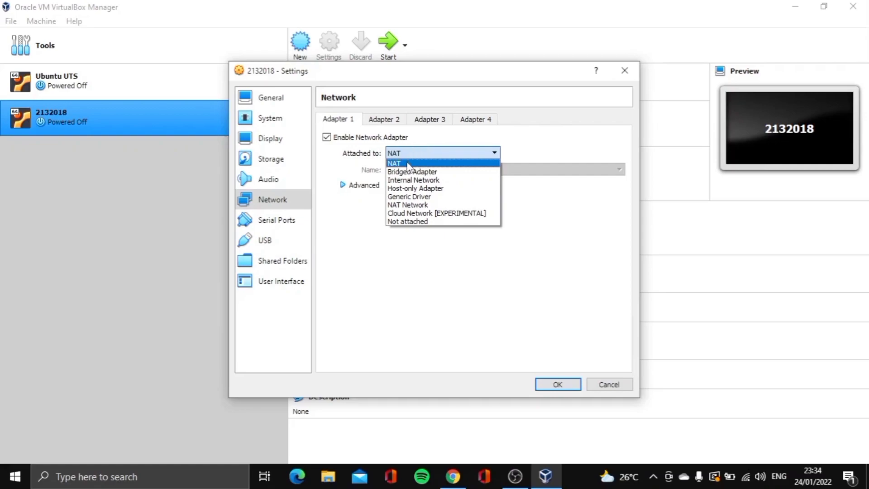
{"action": "left_click", "coordinate": [423, 155]}
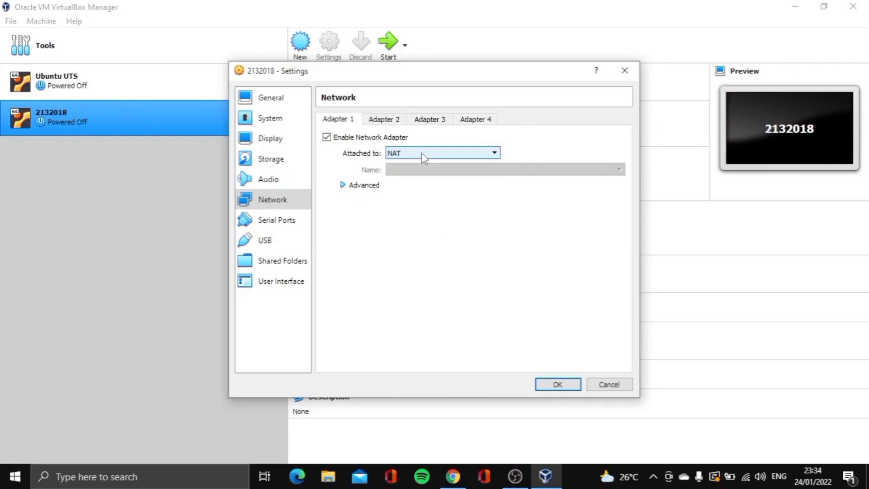
{"action": "left_click", "coordinate": [394, 124]}
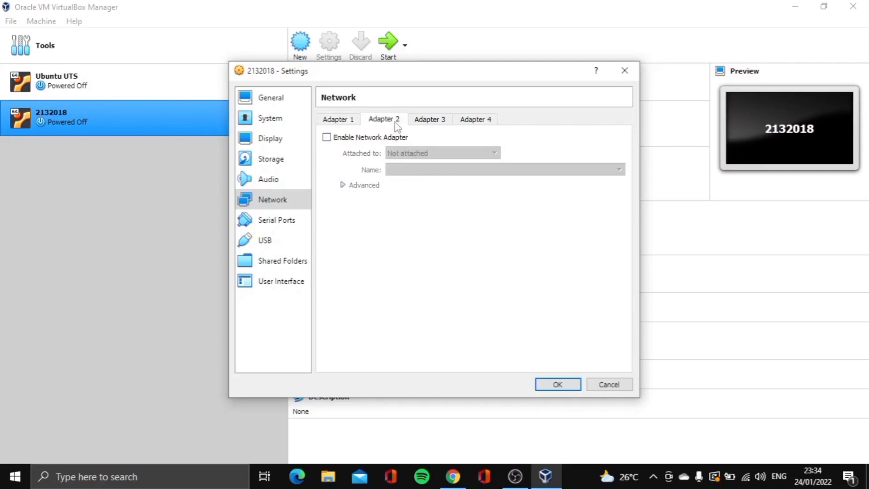
{"action": "left_click", "coordinate": [326, 138]}
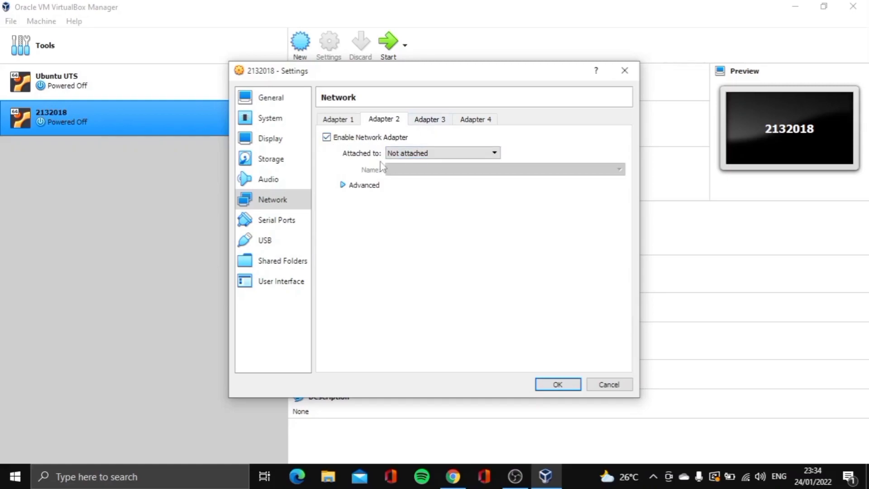
{"action": "left_click", "coordinate": [409, 154]}
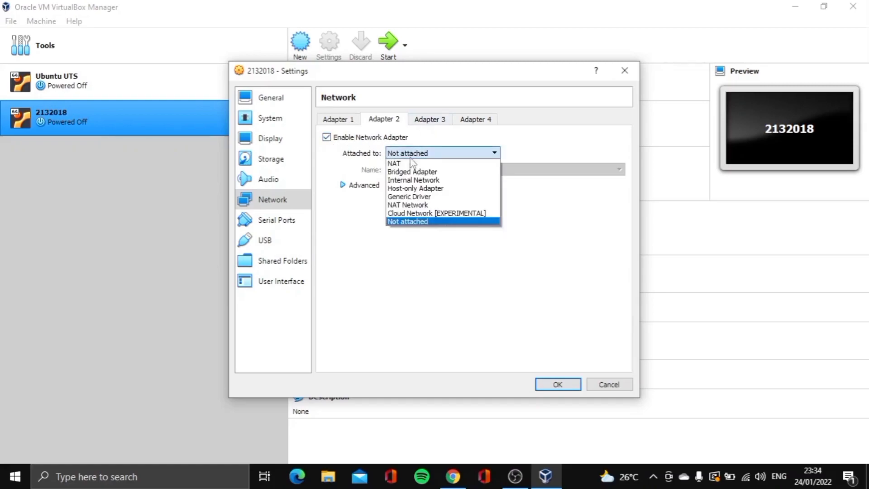
{"action": "left_click", "coordinate": [421, 188]}
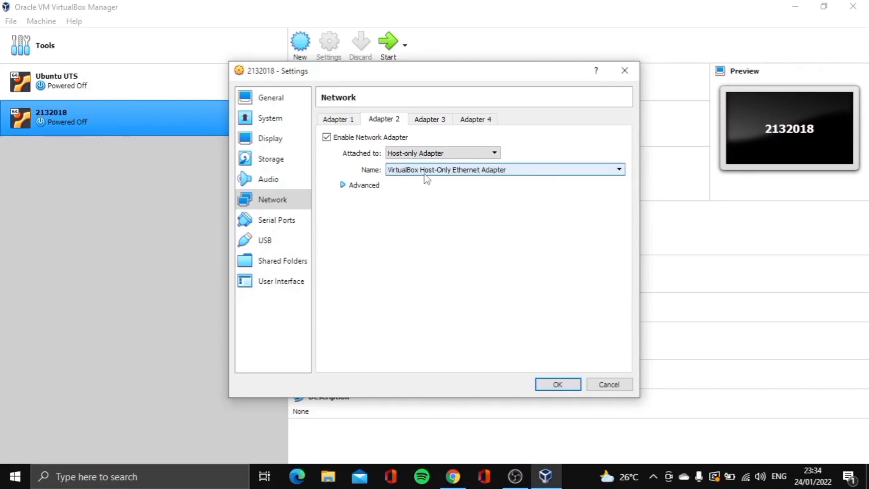
{"action": "left_click", "coordinate": [560, 386]}
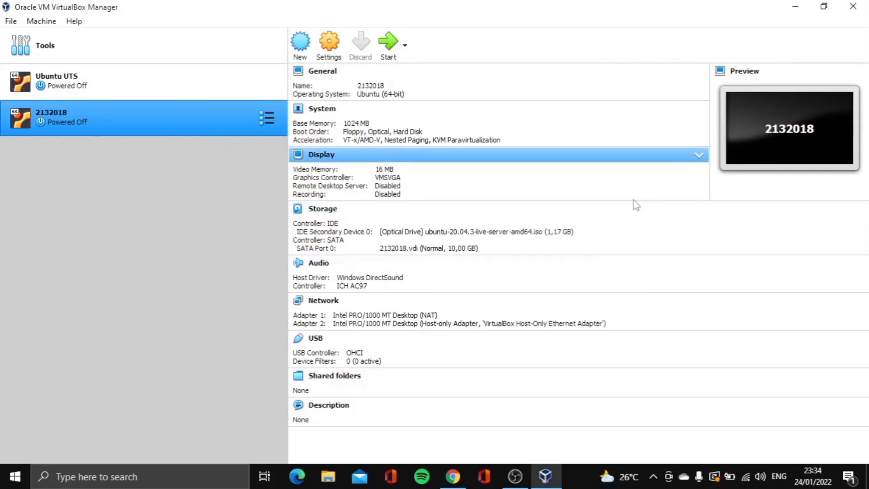
Start the 2132018 VM and choose English as the installer language
{"action": "left_click", "coordinate": [388, 45]}
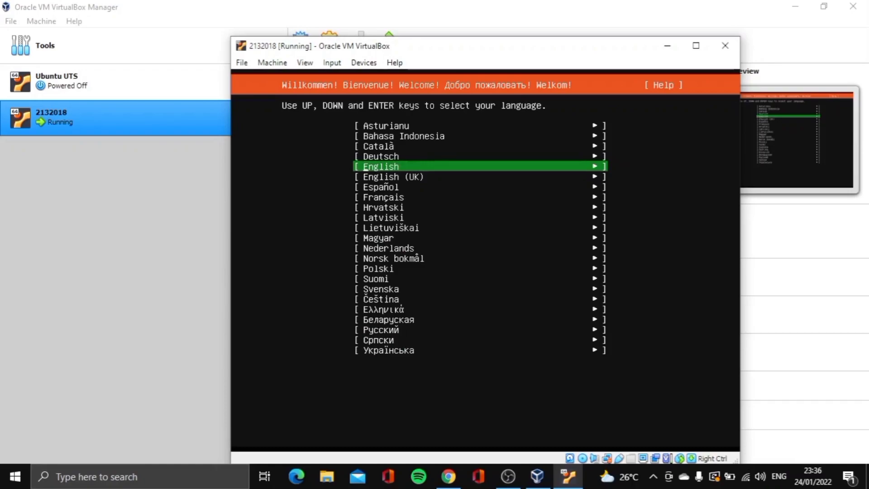
{"action": "key", "text": "Up"}
{"action": "key", "text": "Down"}
{"action": "key", "text": "Return"}
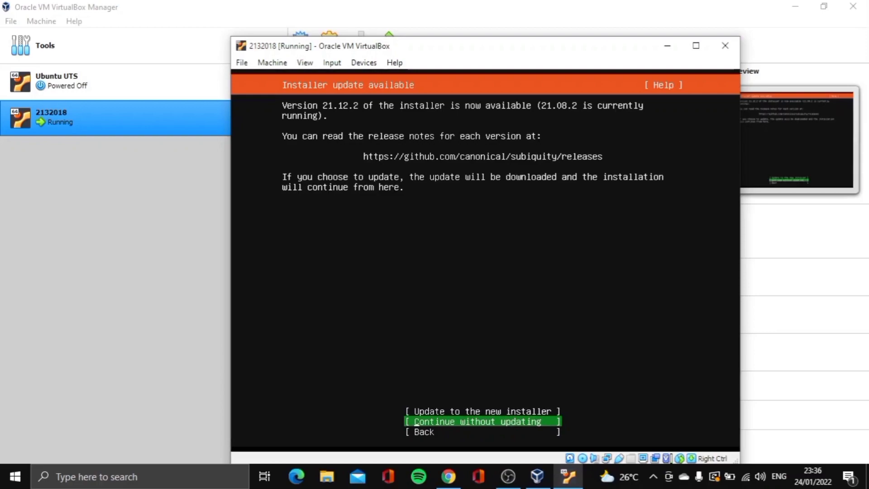
Choose Continue without updating the installer
{"action": "key", "text": "Up"}
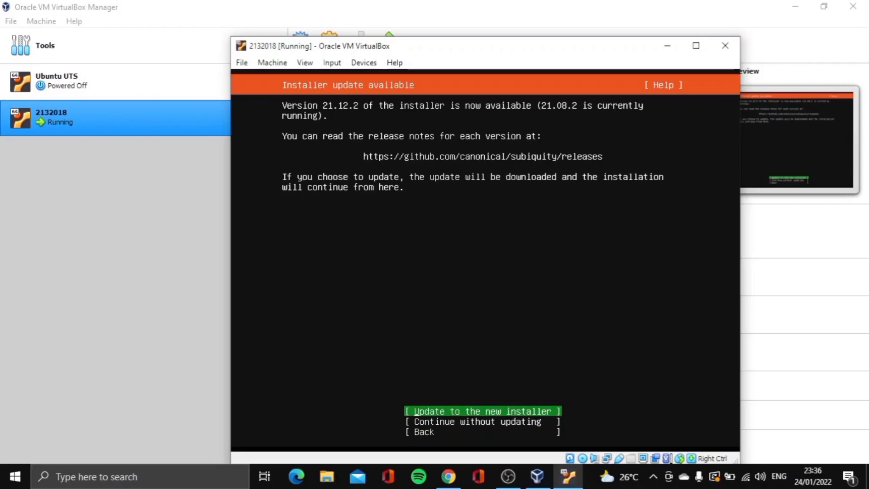
{"action": "key", "text": "Down"}
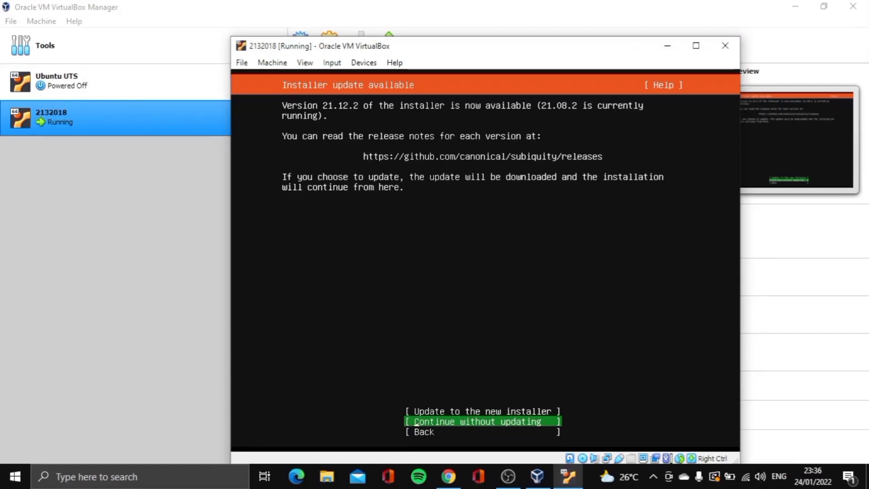
{"action": "key", "text": "Return"}
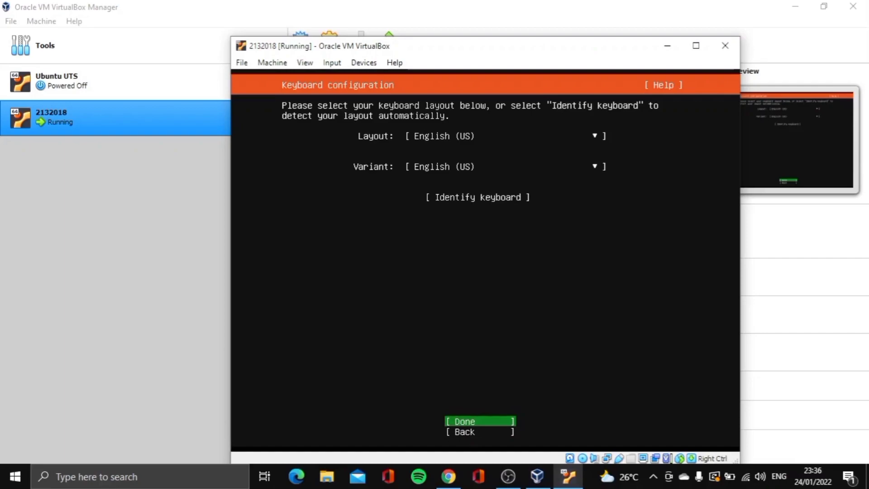
Keep the English (US) keyboard layout and confirm the keyboard configuration with Done
{"action": "key", "text": "Up"}
{"action": "key", "text": "Up"}
{"action": "key", "text": "Up"}
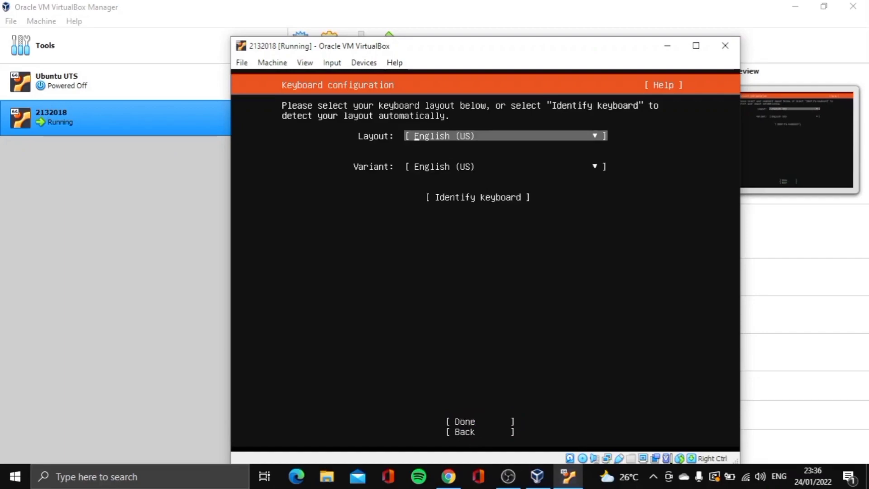
{"action": "key", "text": "Return"}
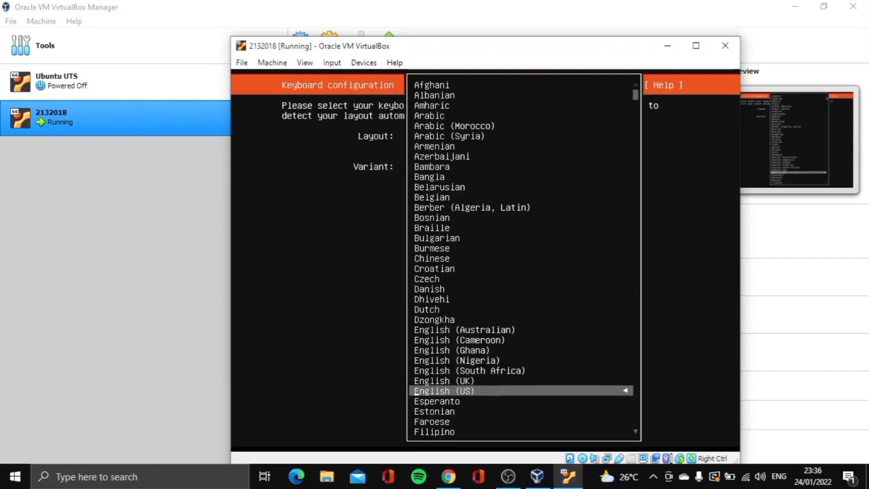
{"action": "key", "text": "Return"}
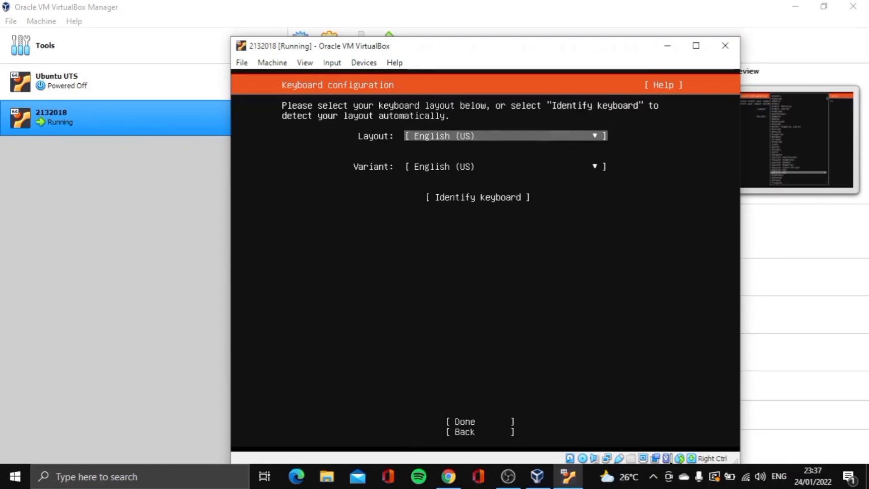
{"action": "key", "text": "Down"}
{"action": "key", "text": "Down"}
{"action": "key", "text": "Down"}
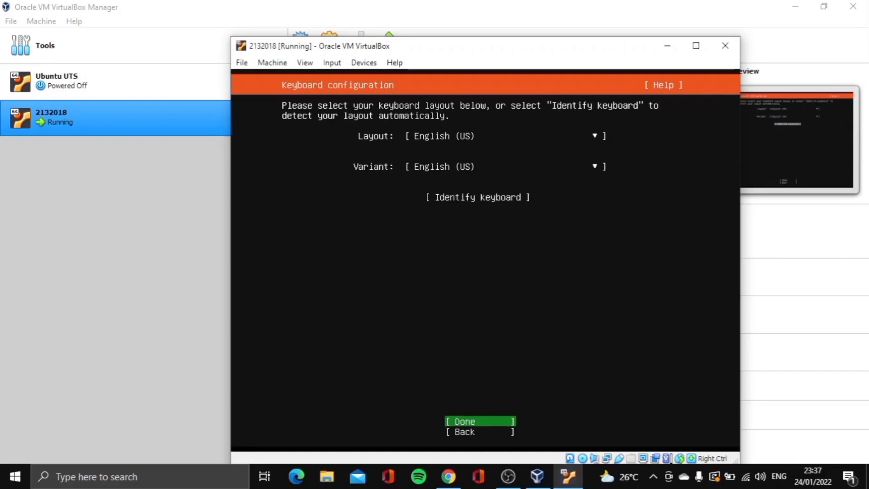
{"action": "key", "text": "Return"}
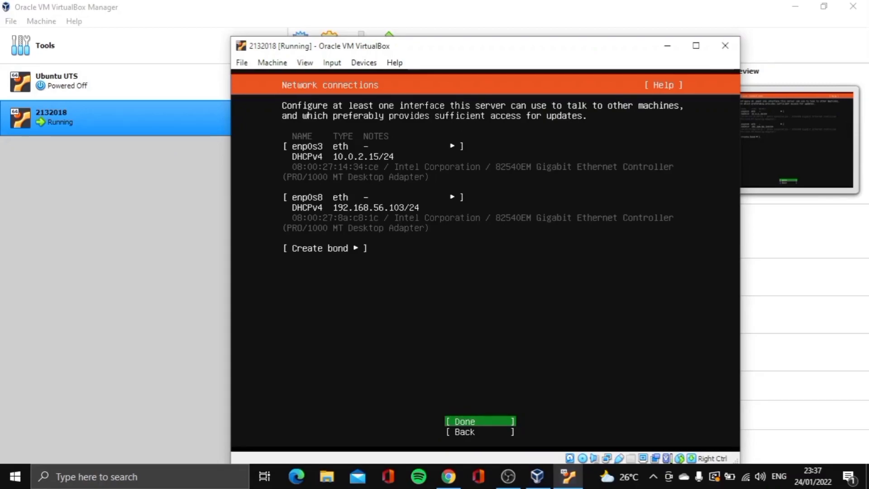
{"action": "key", "text": "Up"}
{"action": "key", "text": "Up"}
{"action": "key", "text": "Up"}
{"action": "key", "text": "Up"}
{"action": "key", "text": "Down"}
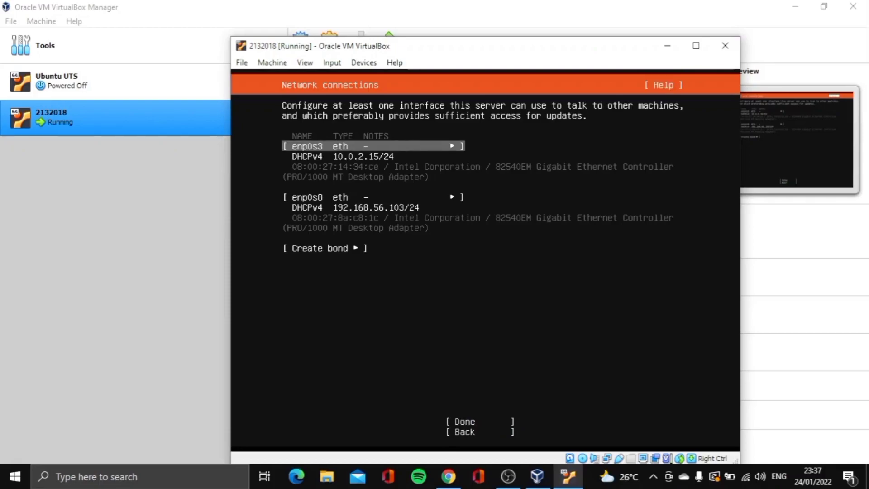
{"action": "key", "text": "Down"}
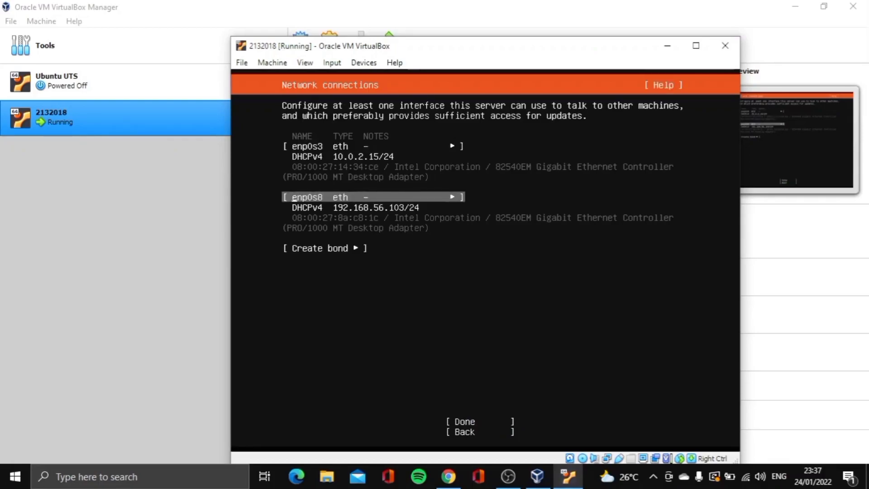
{"action": "key", "text": "Up"}
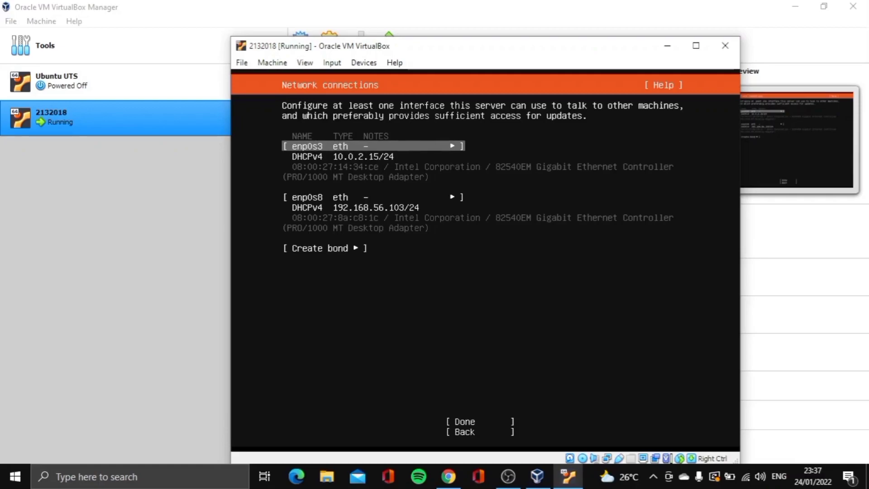
{"action": "key", "text": "Return"}
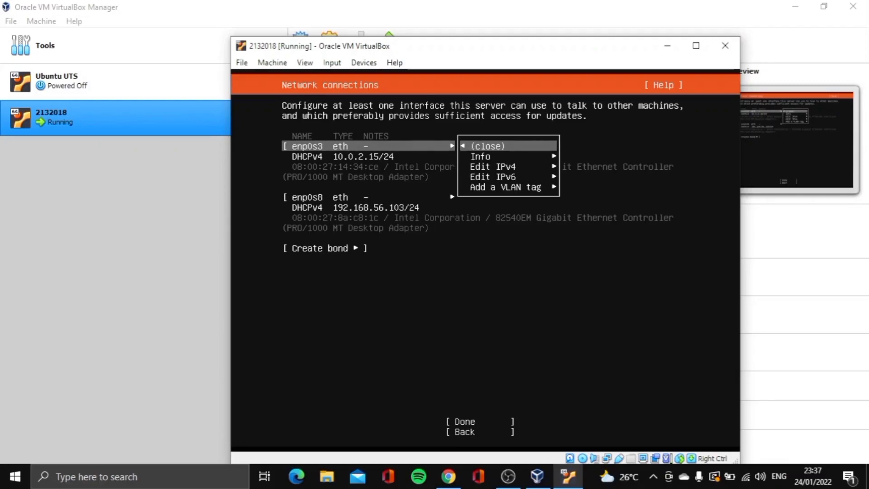
{"action": "key", "text": "Down"}
{"action": "key", "text": "Down"}
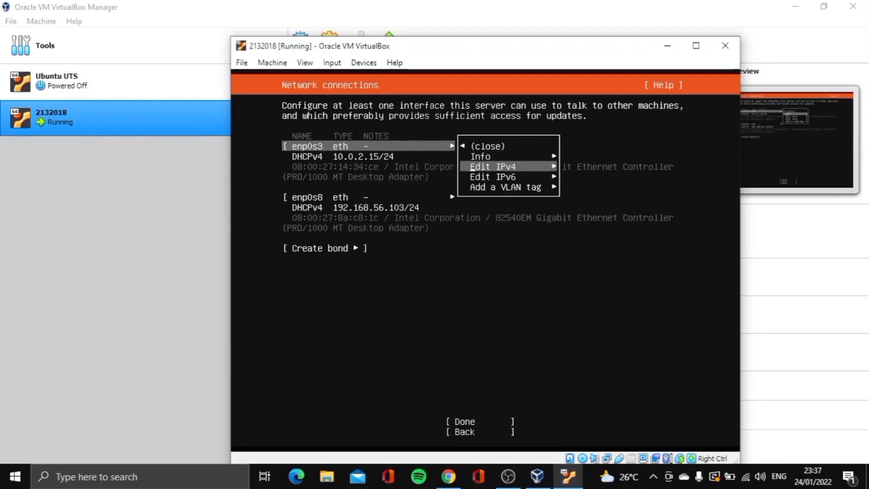
{"action": "key", "text": "Return"}
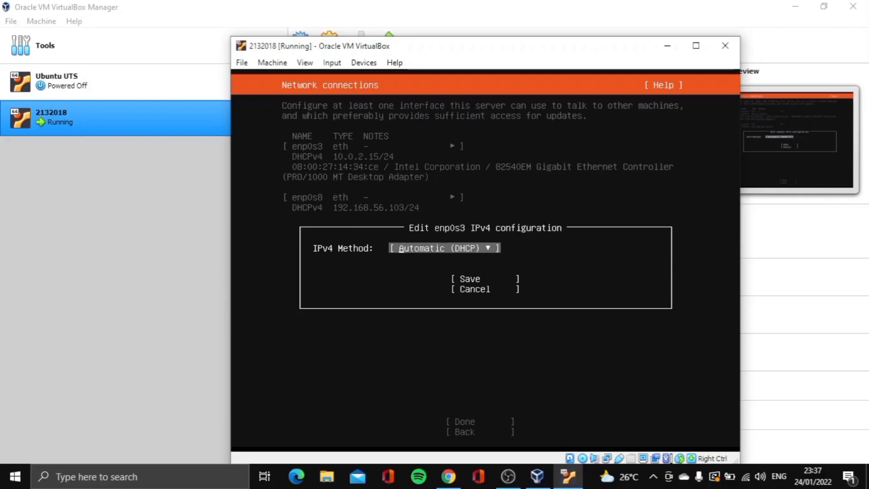
{"action": "key", "text": "Return"}
{"action": "key", "text": "Down"}
{"action": "key", "text": "Return"}
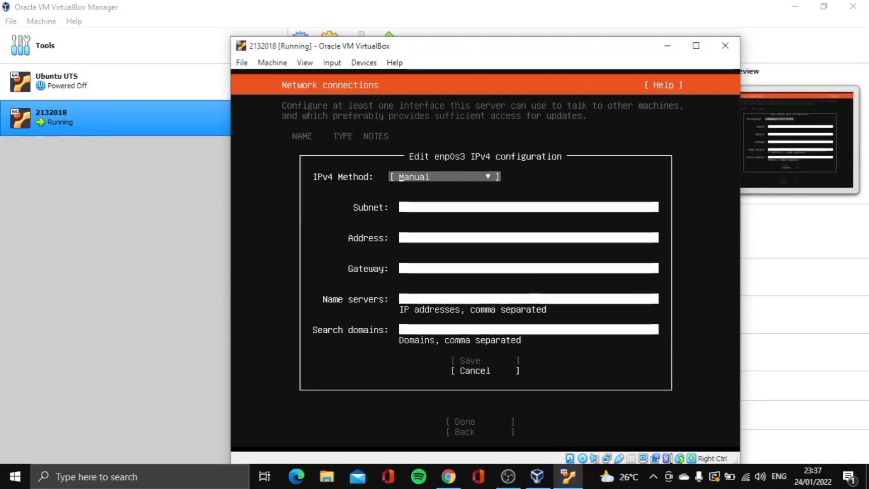
{"action": "key", "text": "Tab"}
{"action": "key", "text": "Tab"}
{"action": "key", "text": "Tab"}
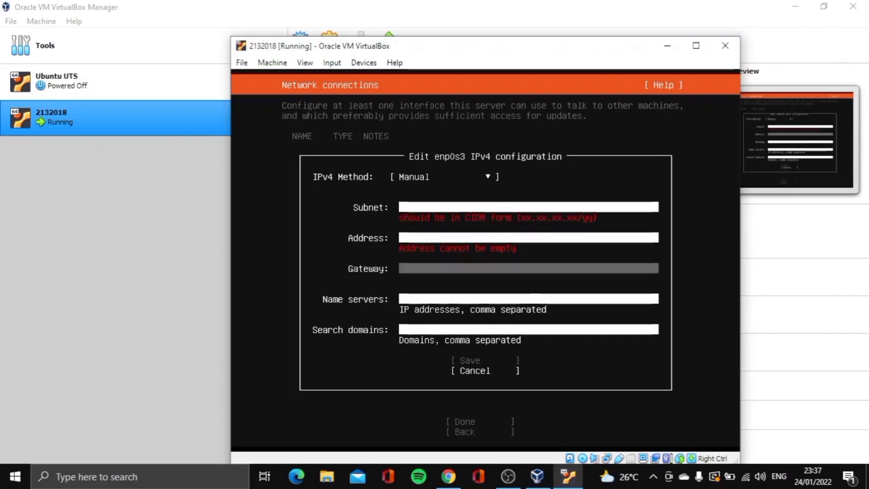
{"action": "key", "text": "Tab"}
{"action": "key", "text": "Tab"}
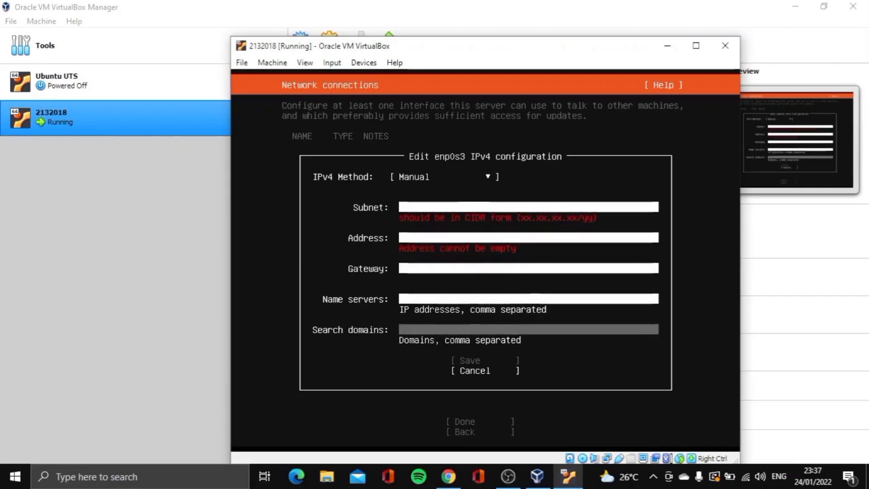
{"action": "key", "text": "Tab"}
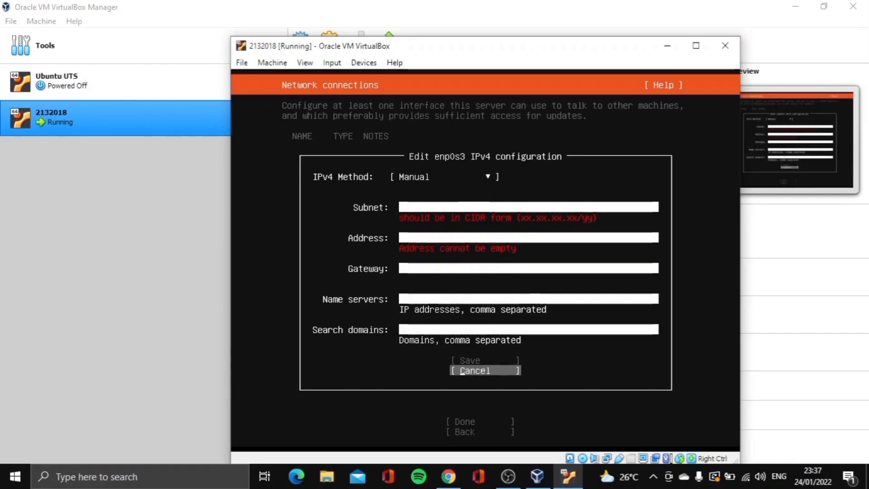
{"action": "key", "text": "Return"}
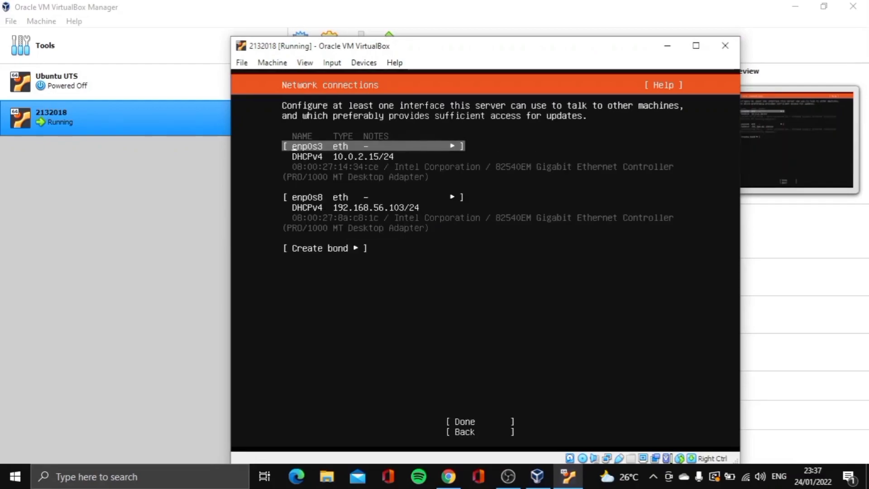
{"action": "key", "text": "Down"}
{"action": "key", "text": "Down"}
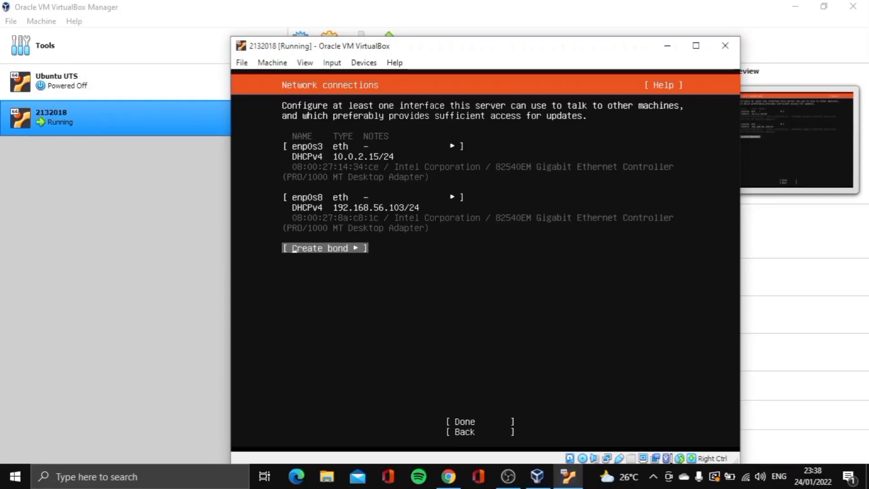
Begin a bond including enp0s3, then cancel it, leaving both adapters on DHCPv4
{"action": "key", "text": "Return"}
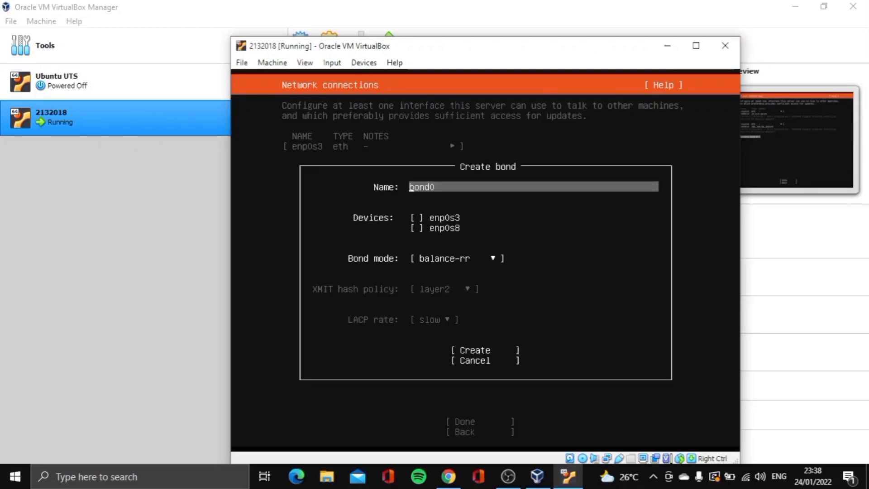
{"action": "key", "text": "Tab"}
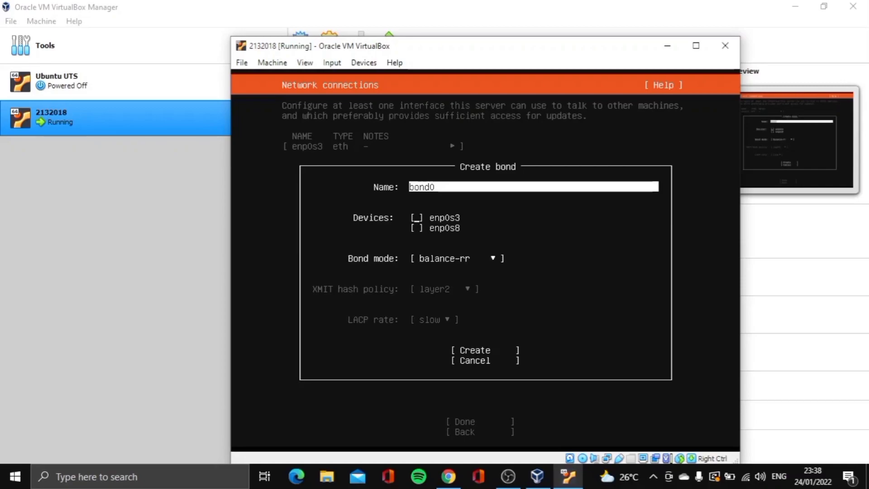
{"action": "key", "text": "space"}
{"action": "key", "text": "space"}
{"action": "key", "text": "Tab"}
{"action": "key", "text": "Tab"}
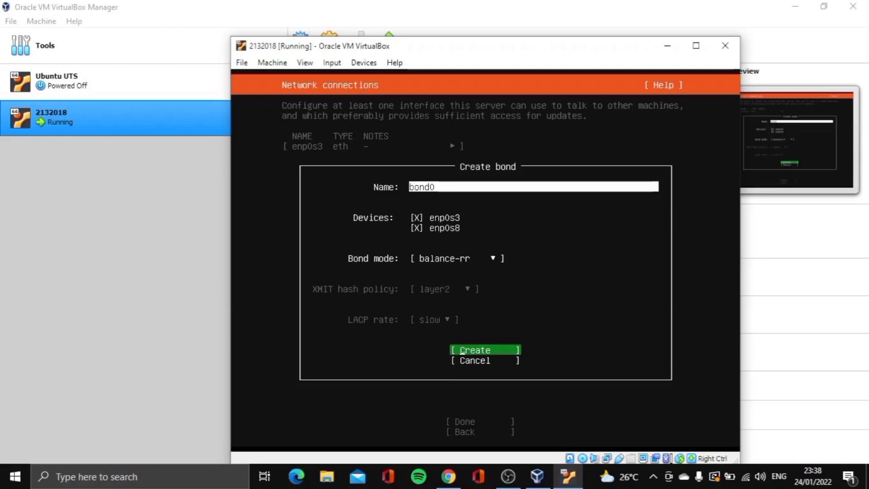
{"action": "key", "text": "Down"}
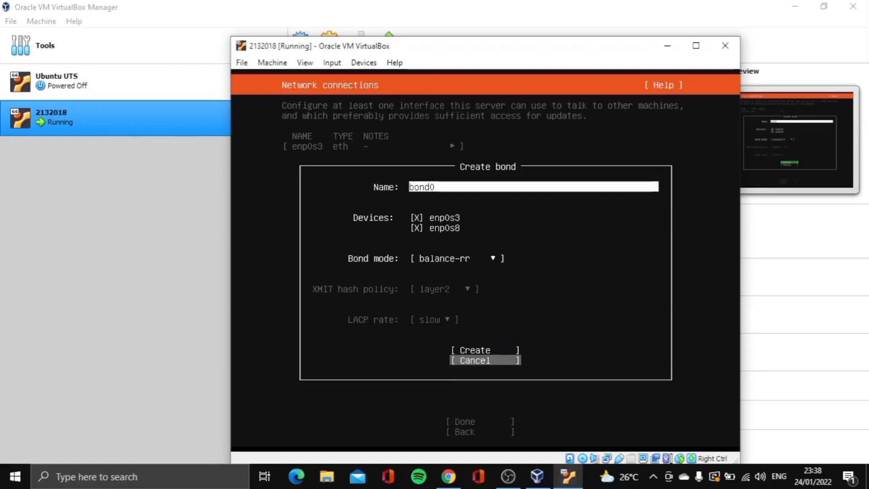
{"action": "key", "text": "Return"}
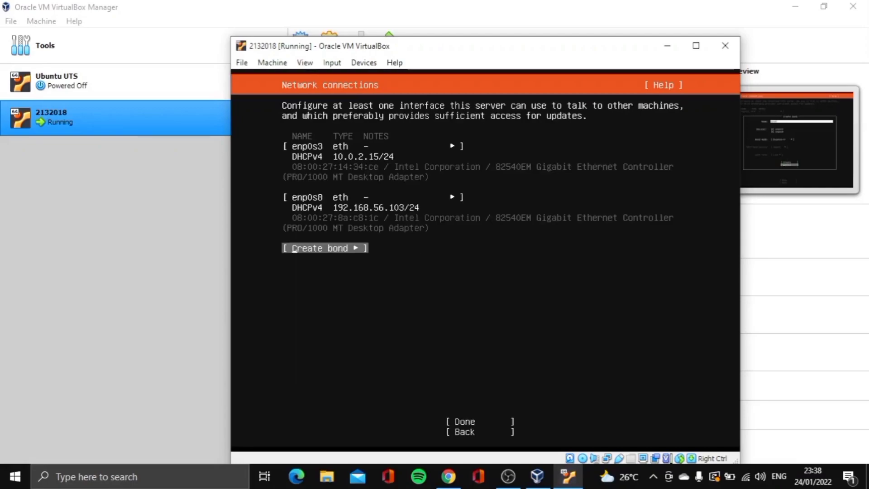
{"action": "key", "text": "Down"}
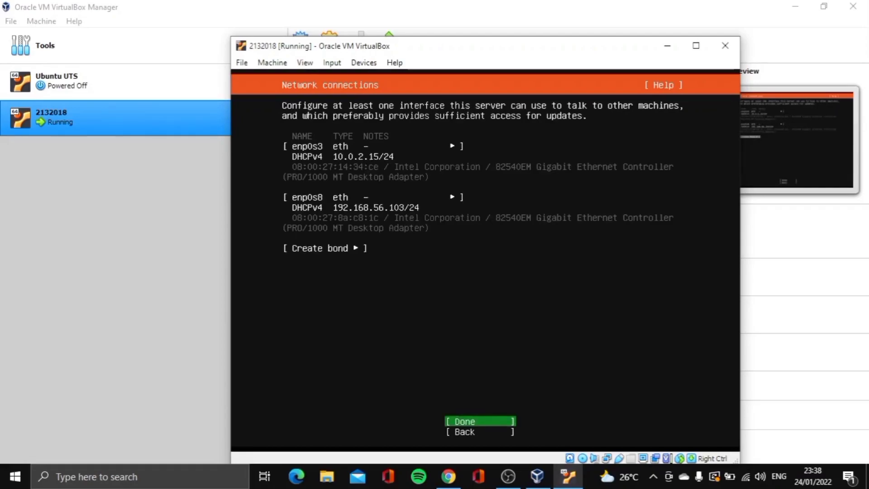
Accept the network settings, leave the proxy blank, and keep the default archive mirror
{"action": "key", "text": "Return"}
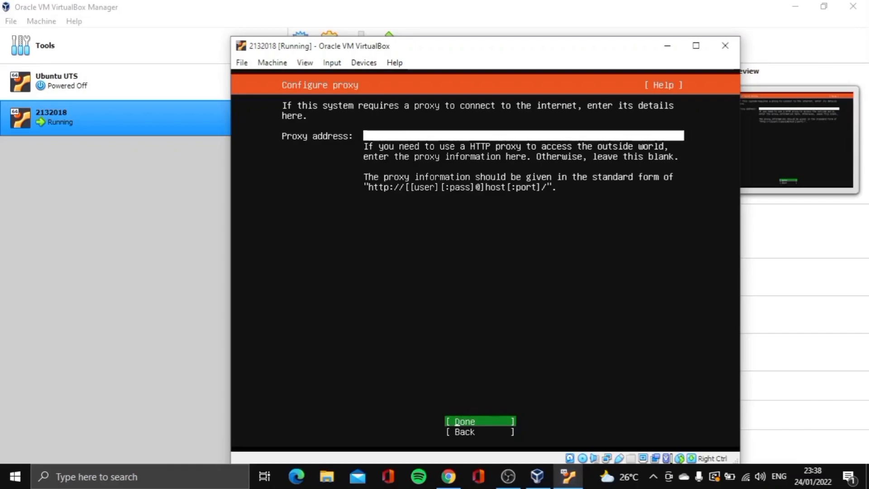
{"action": "key", "text": "Return"}
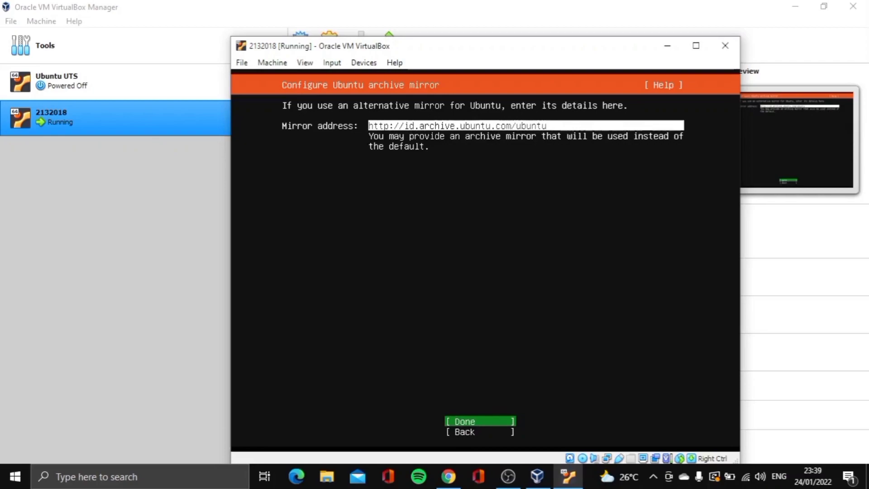
{"action": "key", "text": "Up"}
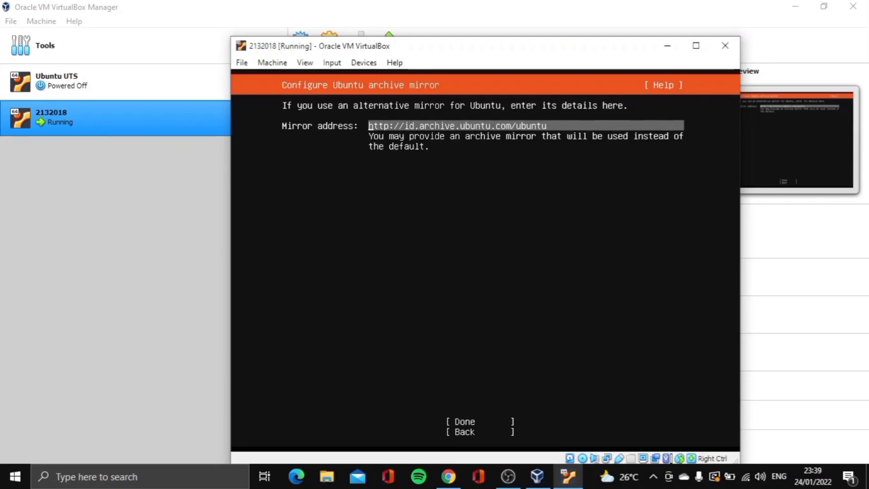
{"action": "key", "text": "Tab"}
{"action": "key", "text": "Return"}
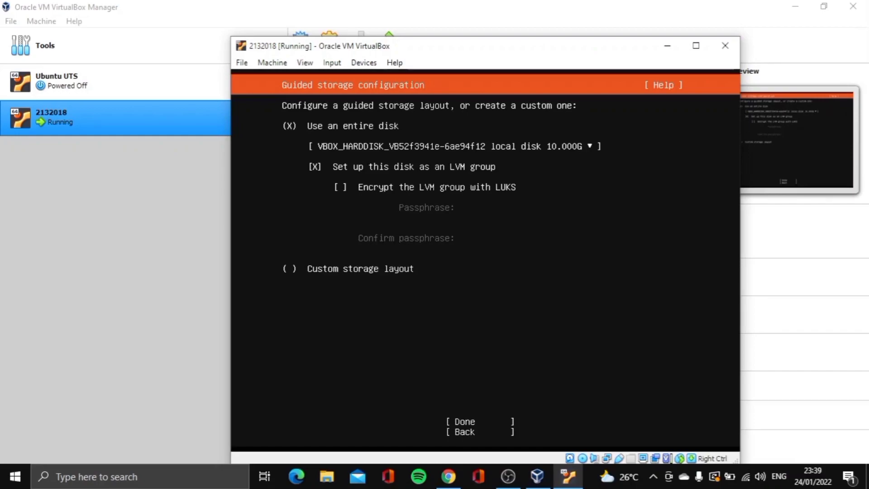
Accept the whole-disk LVM storage layout and its summary, then confirm formatting the disk
{"action": "key", "text": "Tab"}
{"action": "key", "text": "Tab"}
{"action": "key", "text": "Tab"}
{"action": "key", "text": "Return"}
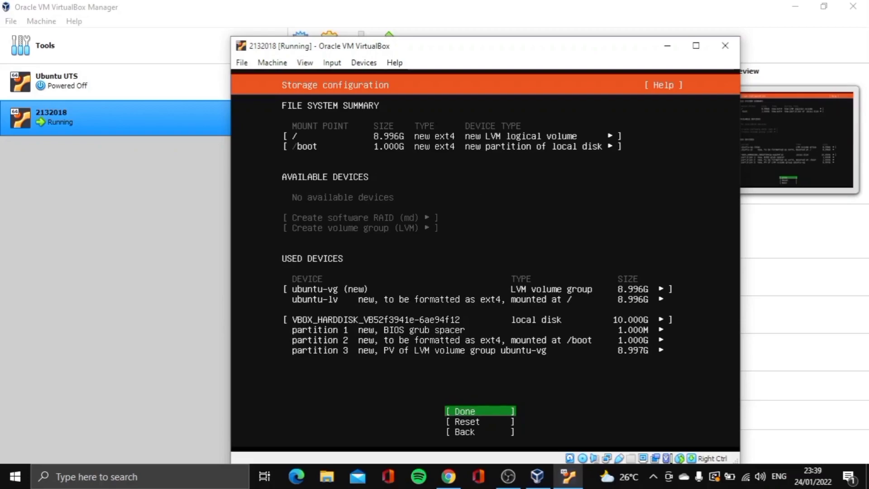
{"action": "key", "text": "Return"}
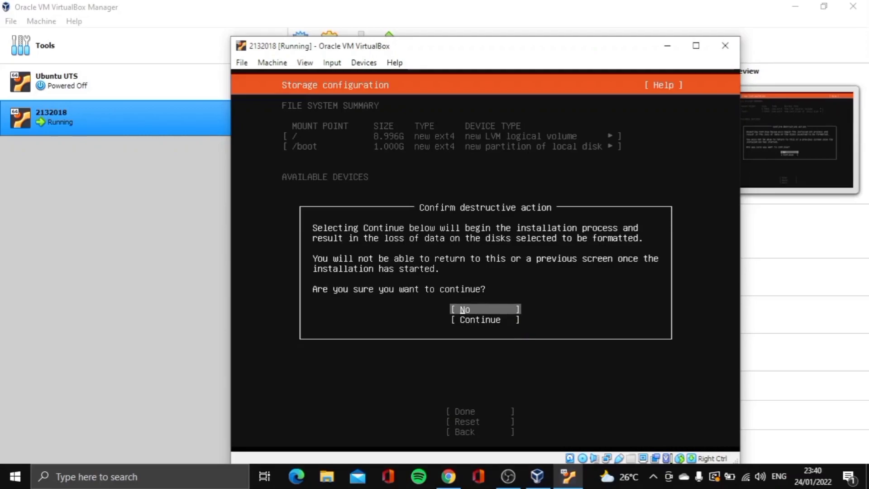
{"action": "key", "text": "Down"}
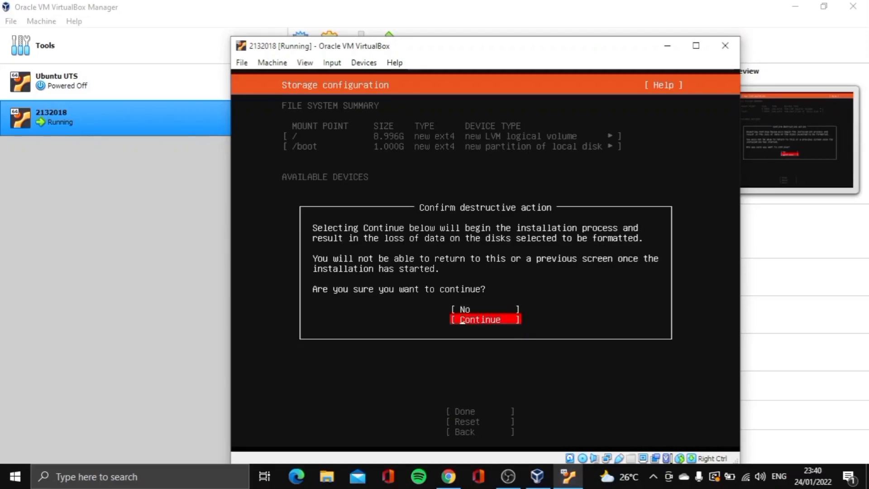
{"action": "key", "text": "Return"}
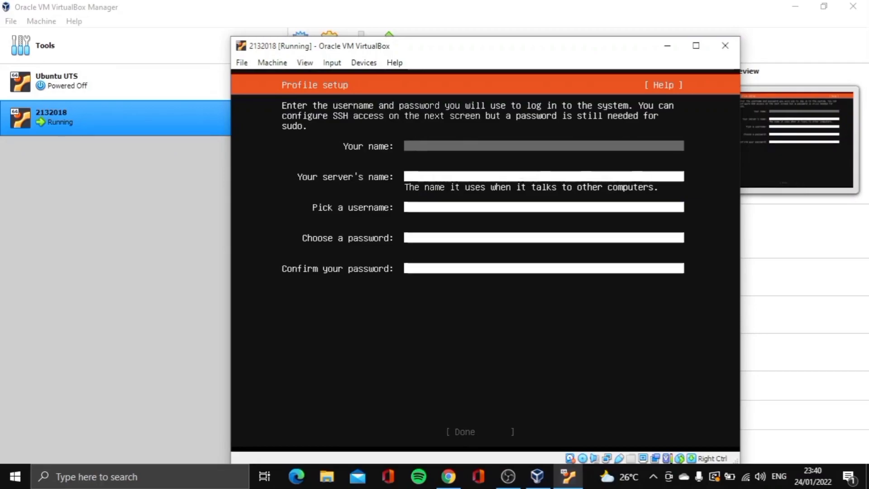
Enter the user's full name, server name 'test', a username and a confirmed password, then submit
{"action": "type", "text": "angelina jolie"}
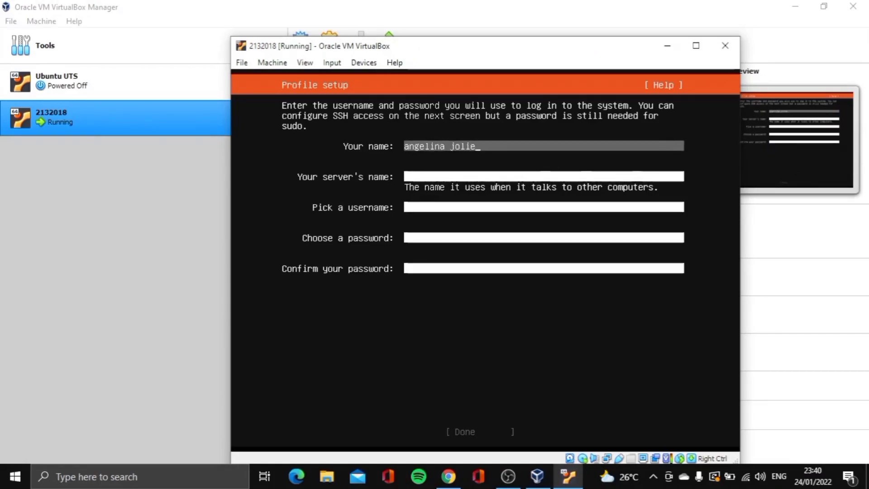
{"action": "key", "text": "Tab"}
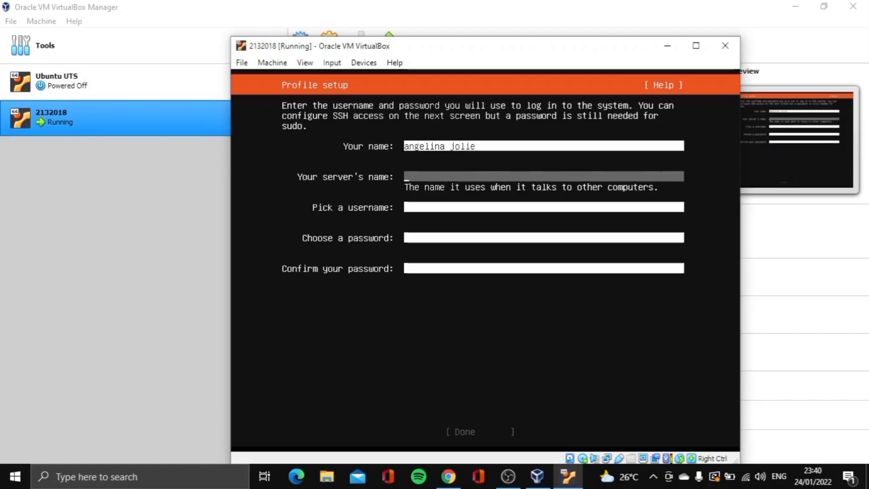
{"action": "type", "text": "test"}
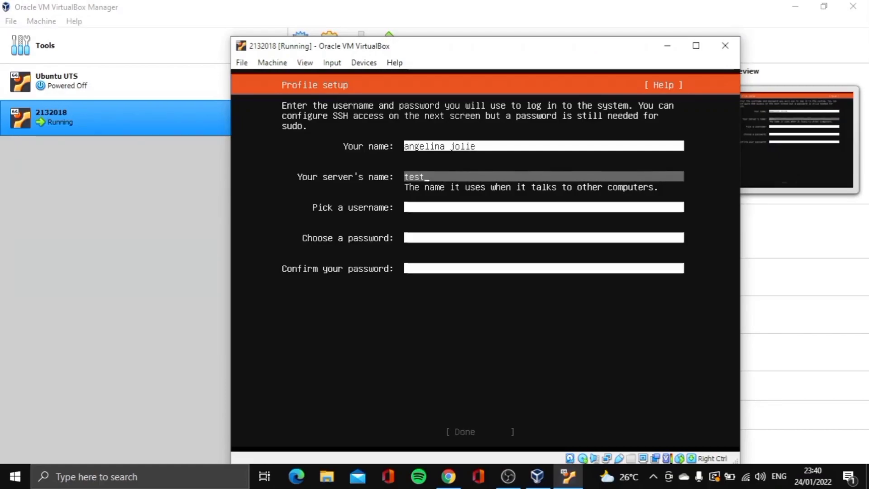
{"action": "key", "text": "Tab"}
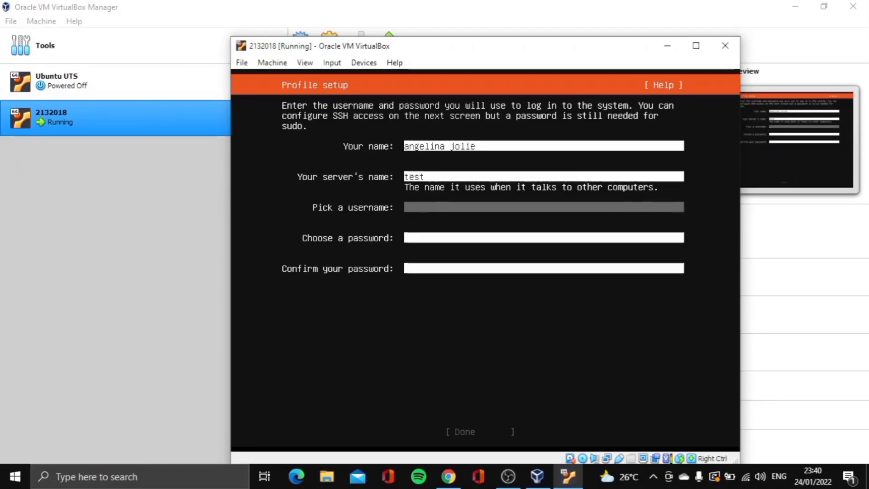
{"action": "type", "text": "ange"}
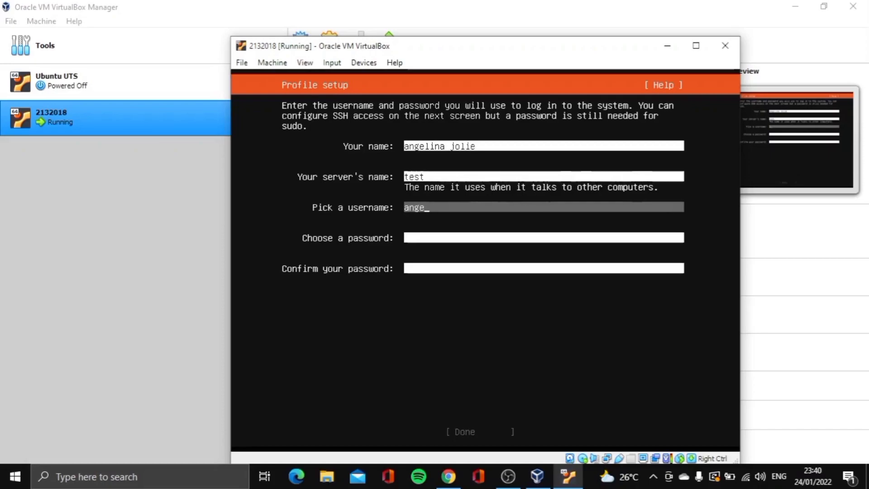
{"action": "type", "text": "lina213"}
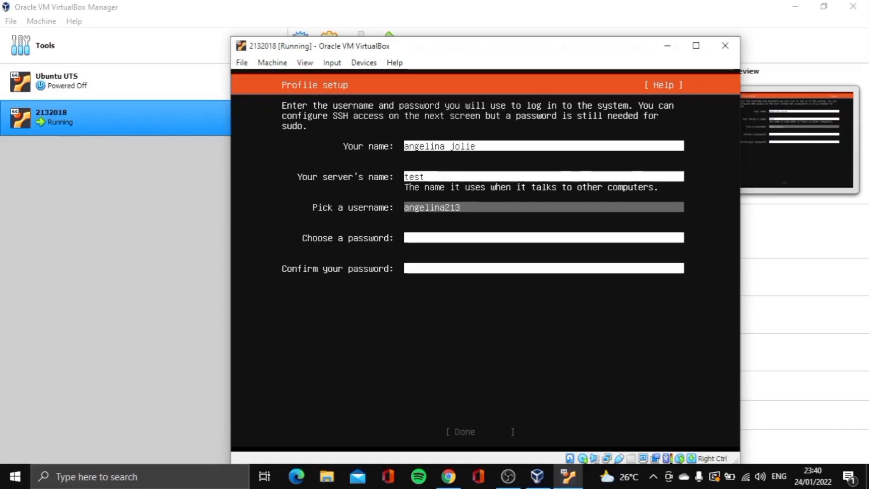
{"action": "type", "text": "2018"}
{"action": "key", "text": "Tab"}
{"action": "type", "text": "******"}
{"action": "key", "text": "Tab"}
{"action": "type", "text": "******"}
{"action": "key", "text": "Tab"}
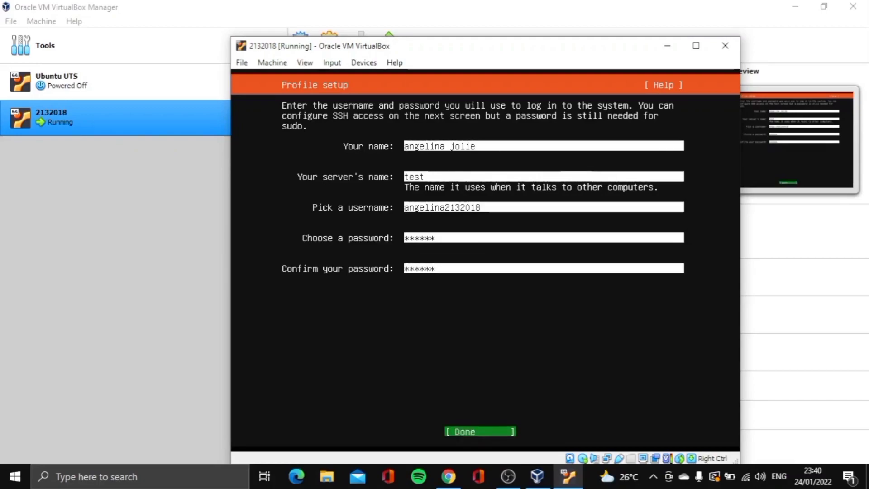
{"action": "key", "text": "Return"}
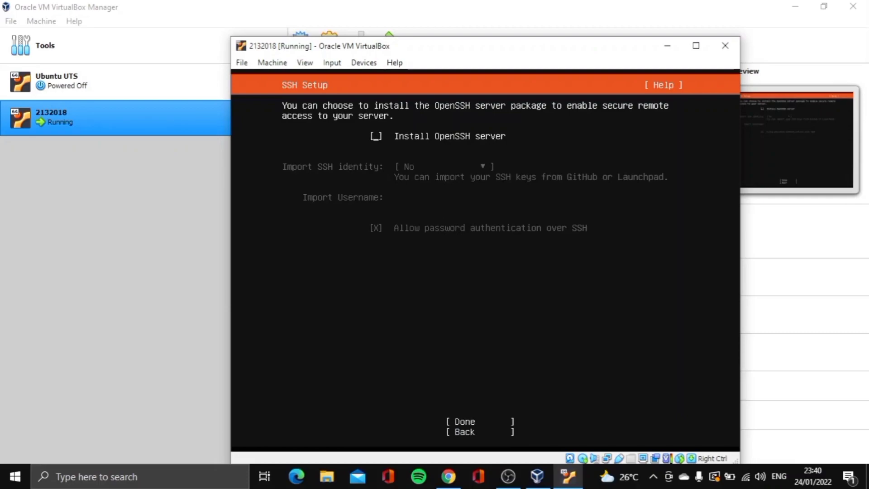
Enable Install OpenSSH server, then continue past Featured Server Snaps with none selected
{"action": "key", "text": "space"}
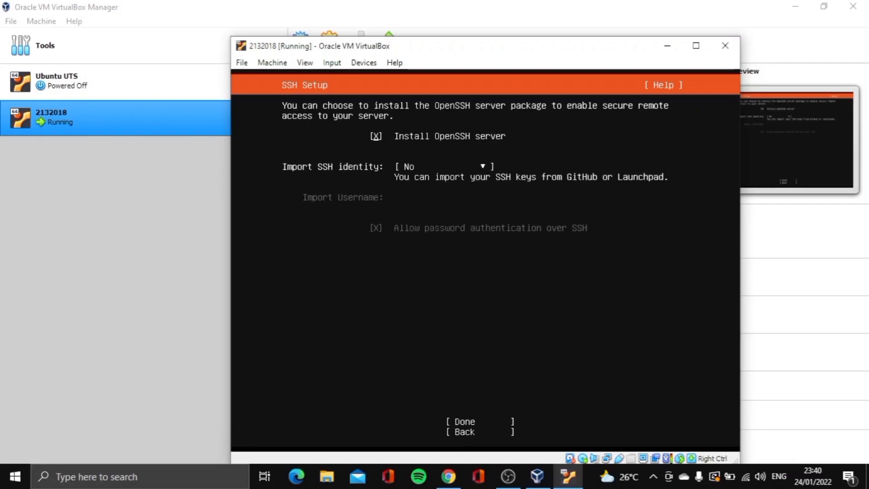
{"action": "key", "text": "Tab"}
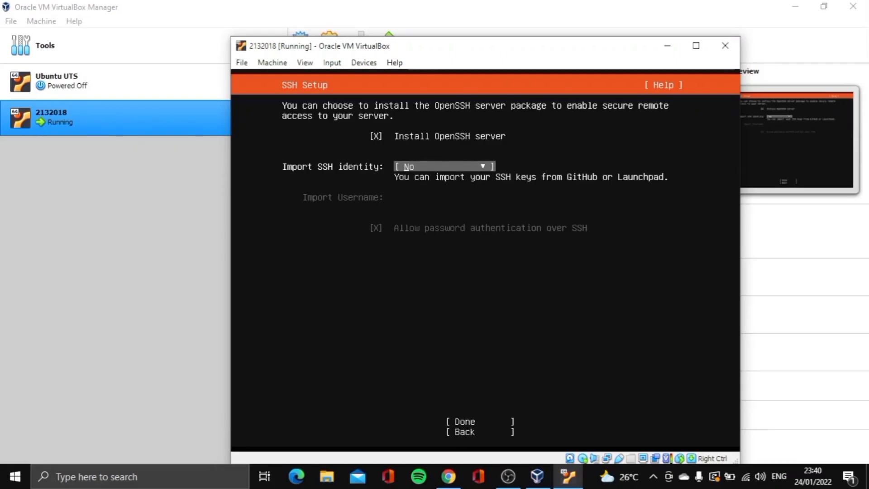
{"action": "key", "text": "Tab"}
{"action": "key", "text": "Return"}
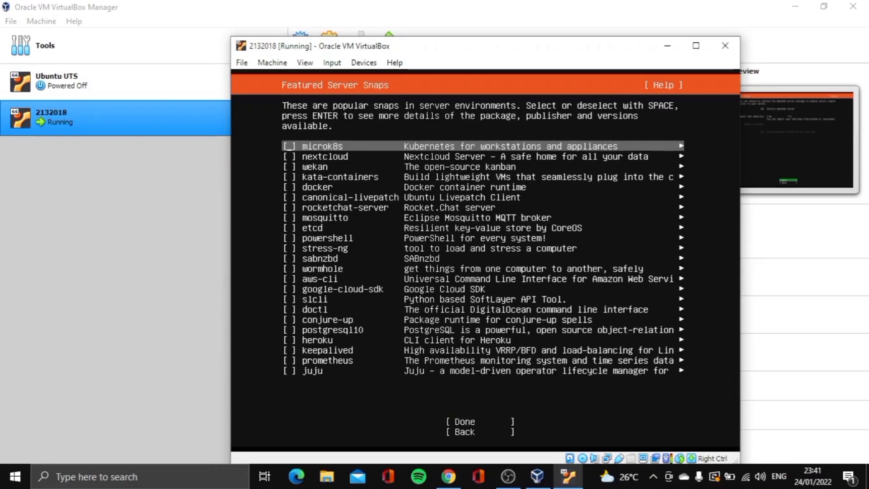
{"action": "key", "text": "Down"}
{"action": "key", "text": "Down"}
{"action": "key", "text": "Down"}
{"action": "key", "text": "Down"}
{"action": "key", "text": "Down"}
{"action": "key", "text": "Down"}
{"action": "key", "text": "Down"}
{"action": "key", "text": "Down"}
{"action": "key", "text": "Down"}
{"action": "key", "text": "Down"}
{"action": "key", "text": "Down"}
{"action": "key", "text": "Down"}
{"action": "key", "text": "Down"}
{"action": "key", "text": "Down"}
{"action": "key", "text": "Down"}
{"action": "key", "text": "Down"}
{"action": "key", "text": "Down"}
{"action": "key", "text": "Down"}
{"action": "key", "text": "Down"}
{"action": "key", "text": "Down"}
{"action": "key", "text": "Down"}
{"action": "key", "text": "Down"}
{"action": "key", "text": "Down"}
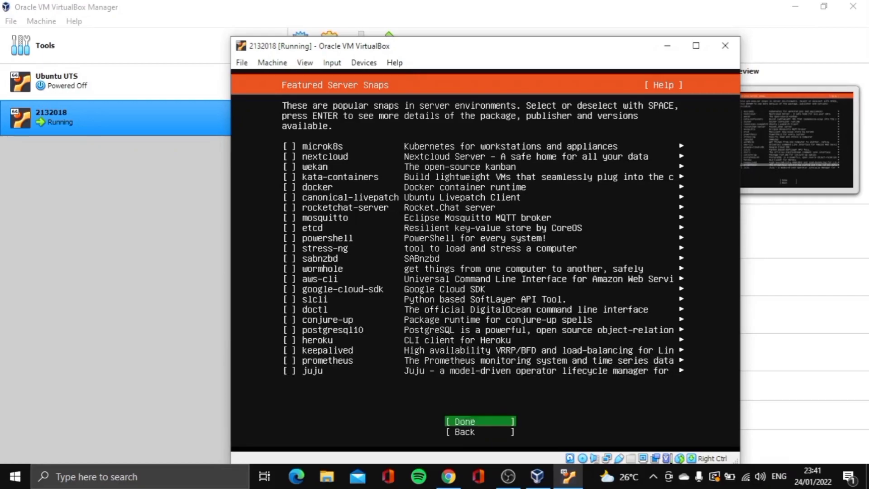
{"action": "key", "text": "Return"}
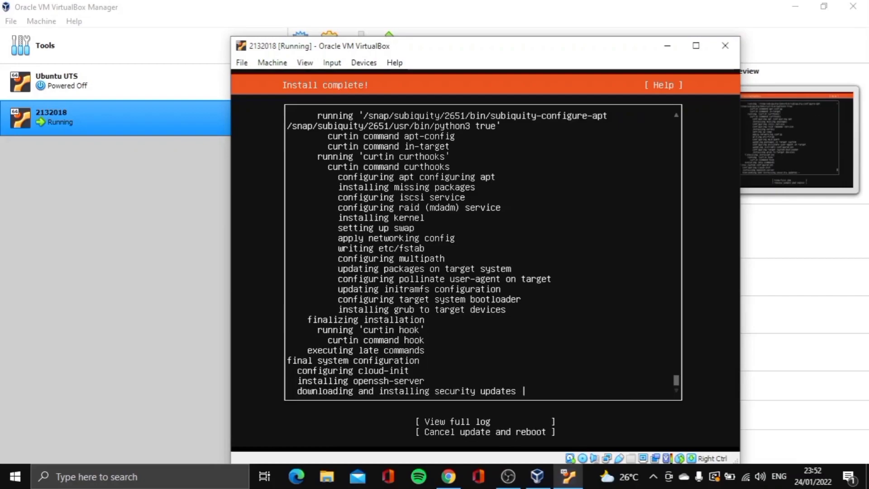
Choose 'Cancel update and reboot' on the Install complete screen
{"action": "key", "text": "Down"}
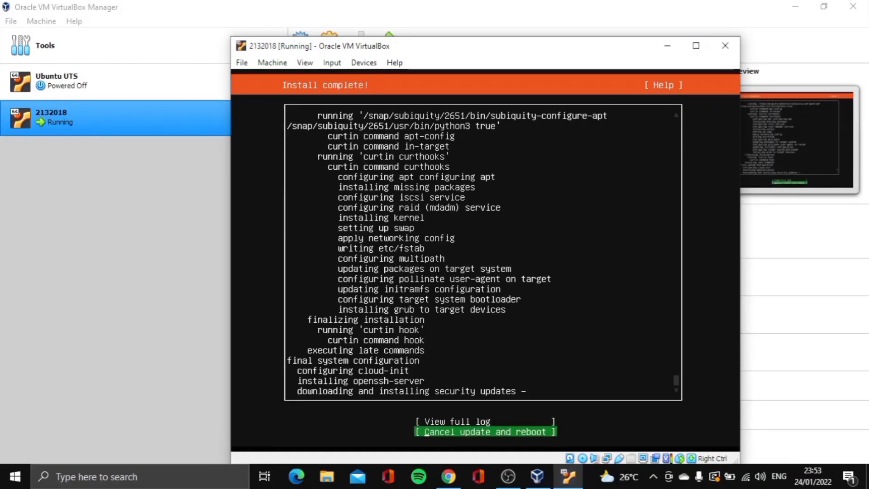
{"action": "key", "text": "Return"}
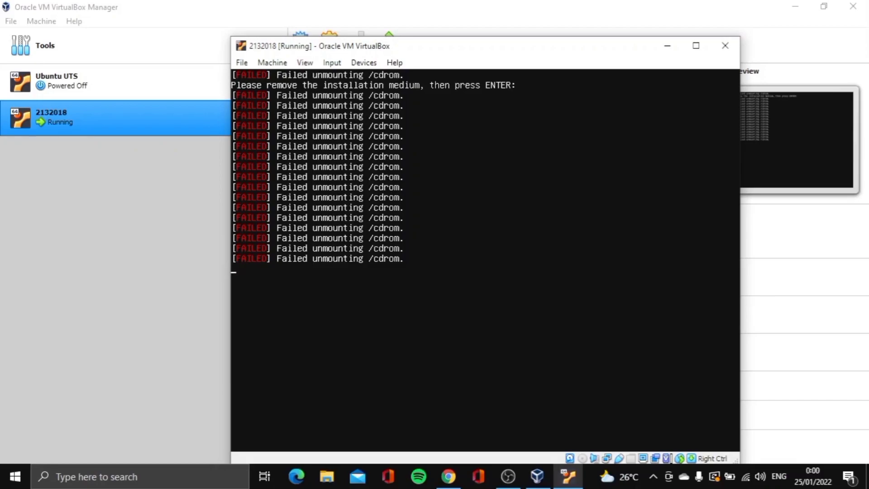
Confirm the installation medium is removed, then log in at 'test login:' with the username and password
{"action": "key", "text": "Return"}
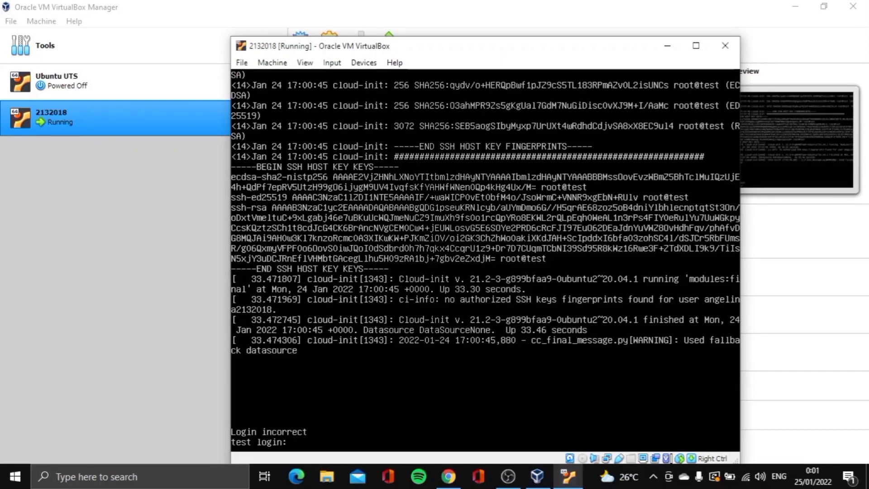
{"action": "type", "text": "angelina2132018"}
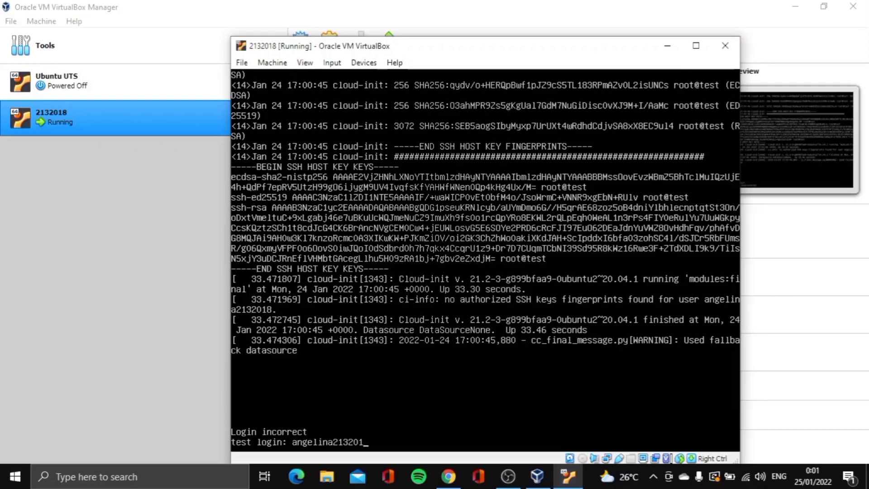
{"action": "key", "text": "Return"}
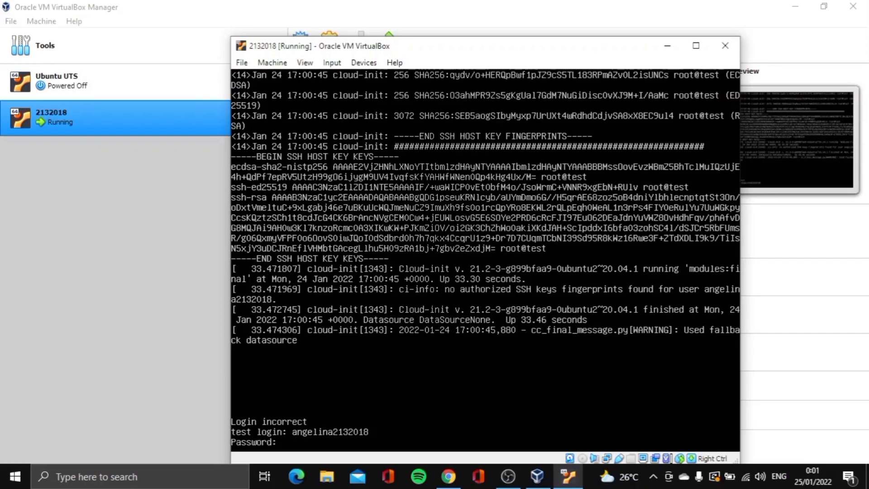
{"action": "key", "text": "Return"}
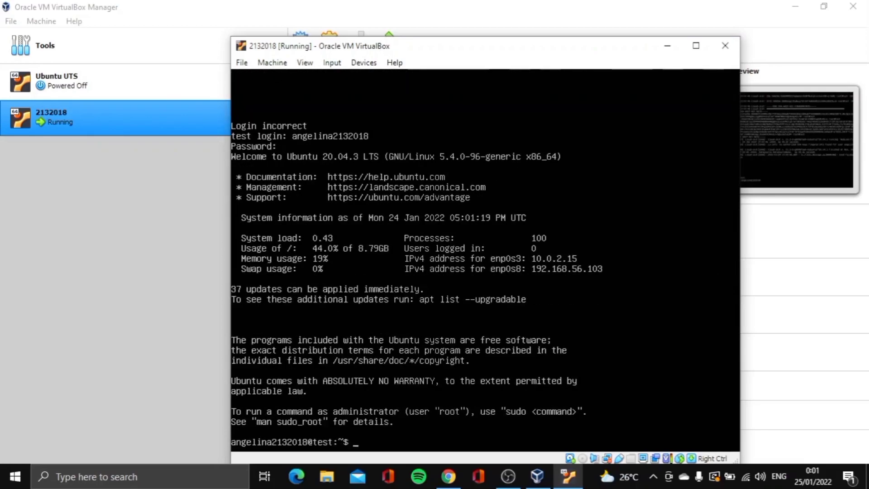